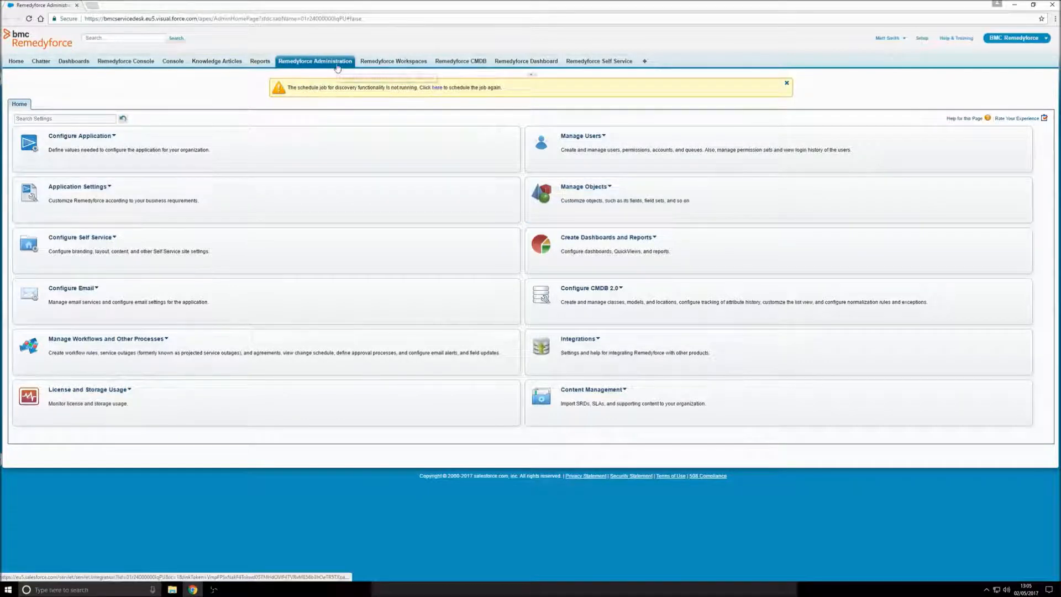
# Step: From Configure Application > Templates, create a new template named 'Server Security Patching'
pyautogui.click(104, 138)
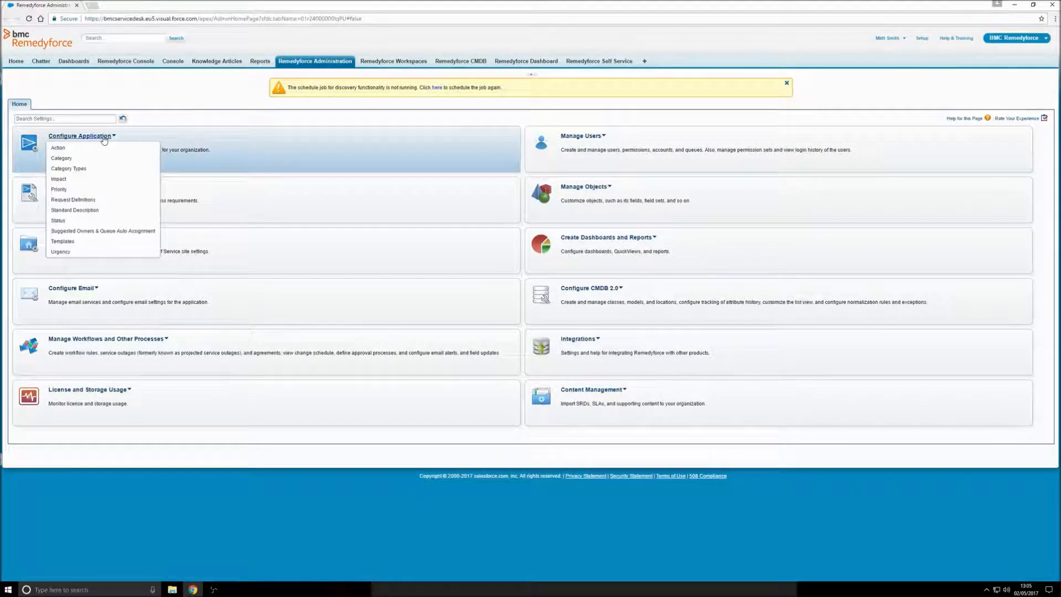
pyautogui.click(78, 244)
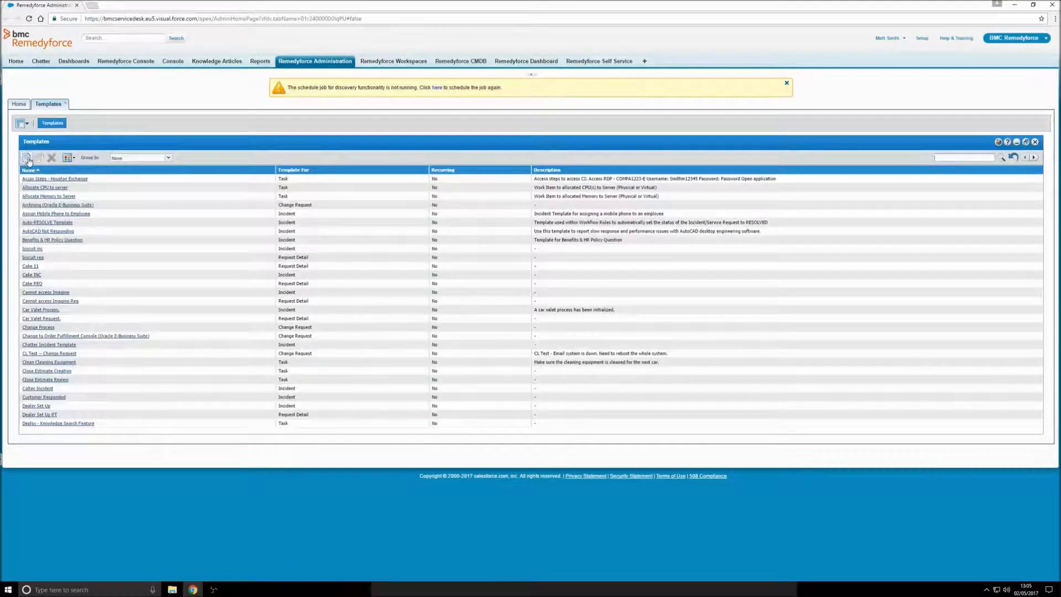
pyautogui.click(27, 158)
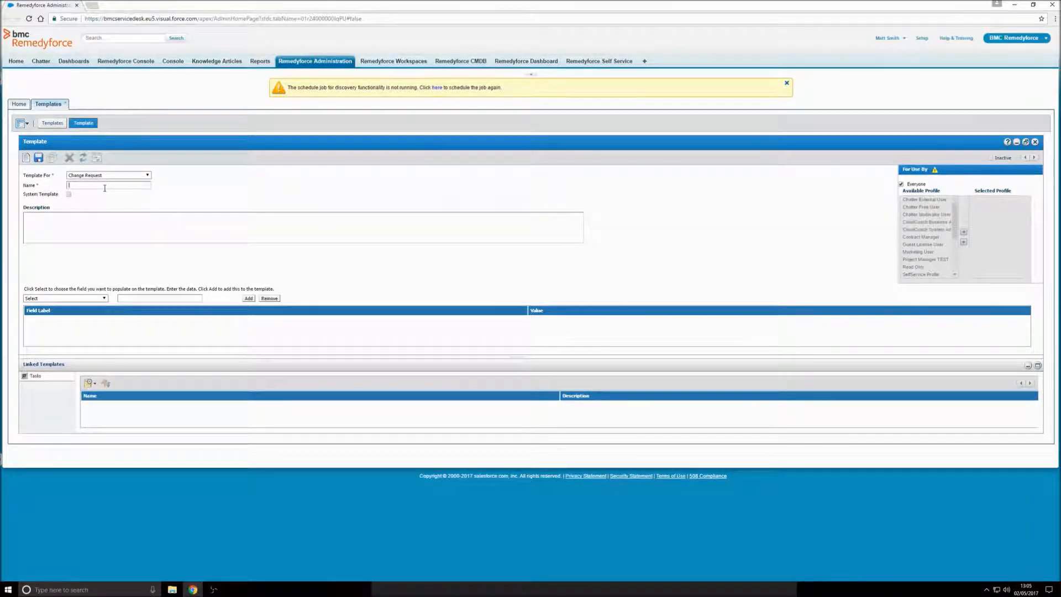
pyautogui.write('Server Security Platching')
pyautogui.click(129, 218)
# Step: Prefill the Description field with the copied template name, Server Security Patching
pyautogui.click(104, 298)
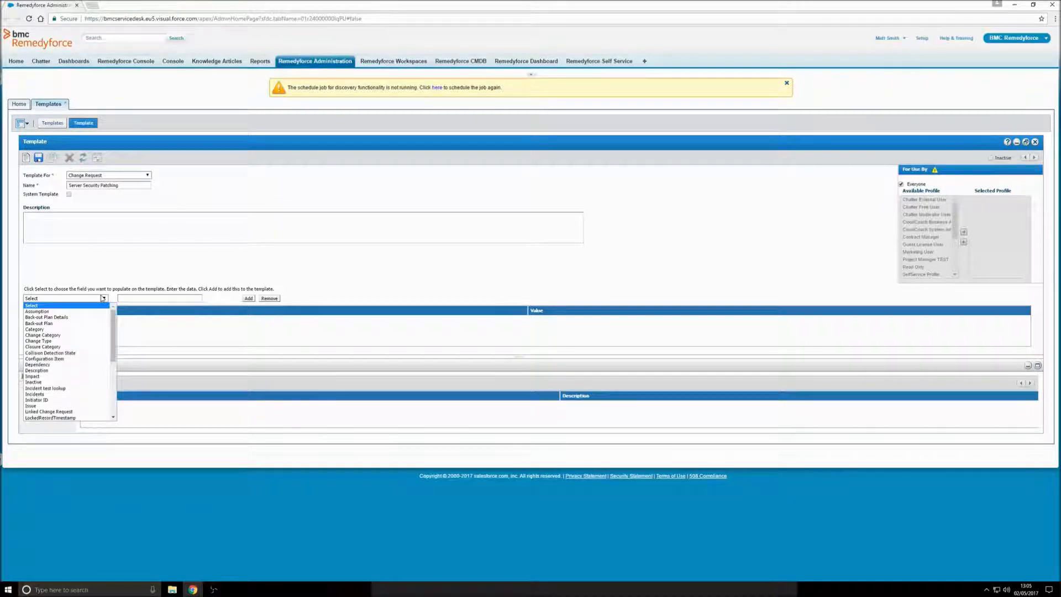
pyautogui.click(73, 370)
pyautogui.moveTo(118, 185); pyautogui.dragTo(68, 186)
pyautogui.hotkey('ctrl', 'c')
pyautogui.click(166, 302)
pyautogui.hotkey('ctrl', 'v')
pyautogui.click(249, 303)
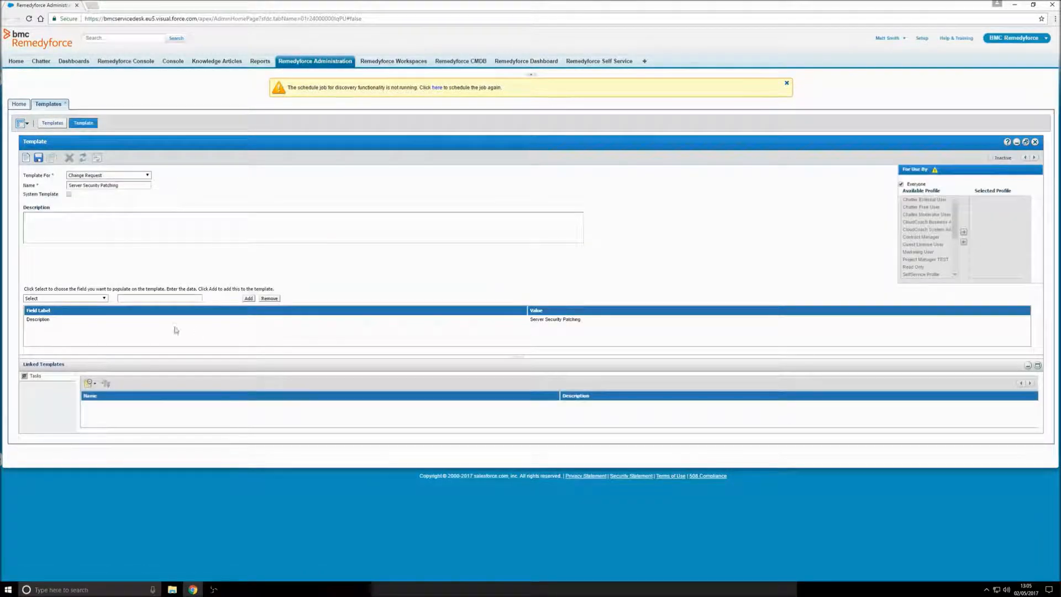
# Step: Prefill Category as Server Security Patching, found by searching 'server' in the lookup
pyautogui.click(105, 301)
pyautogui.click(61, 331)
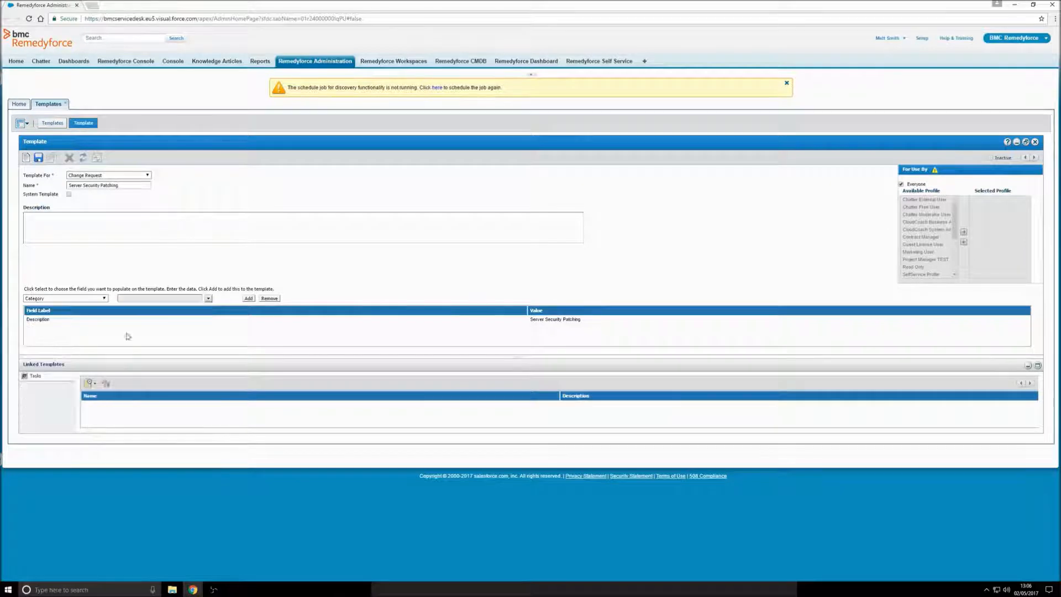
pyautogui.click(208, 298)
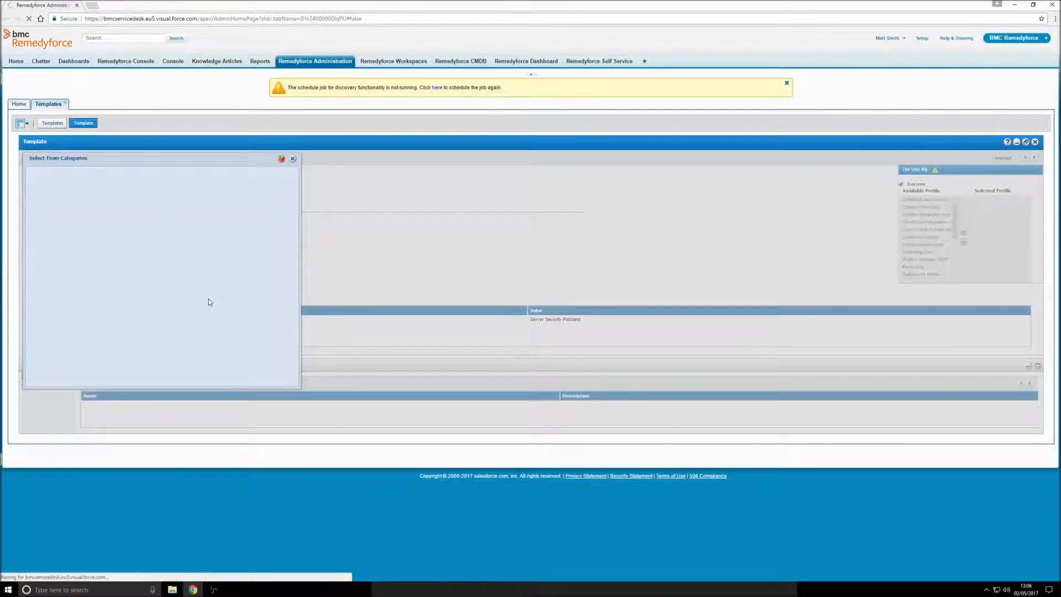
pyautogui.write('server')
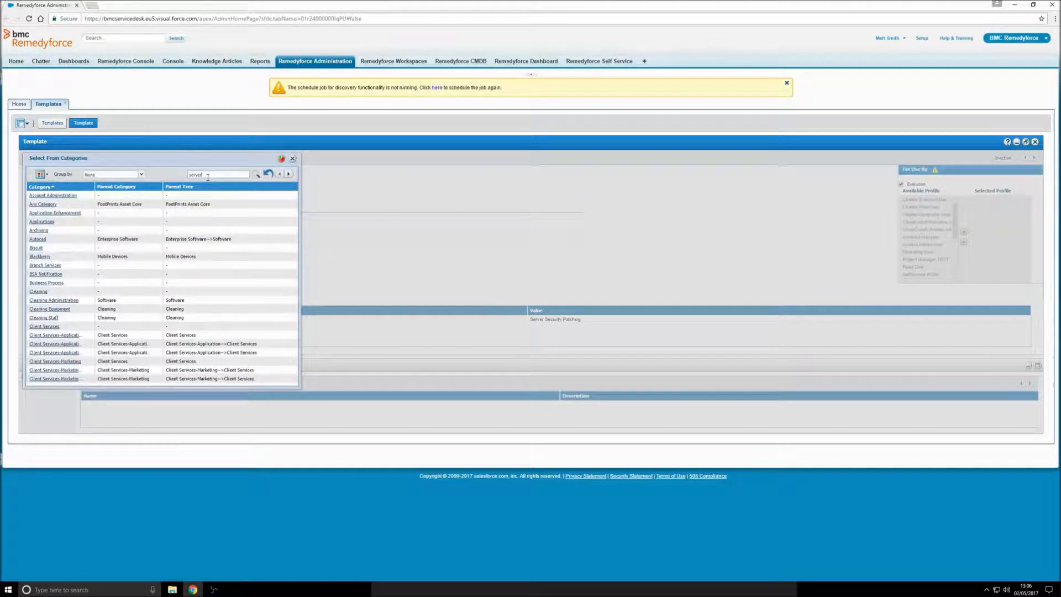
pyautogui.press('Return')
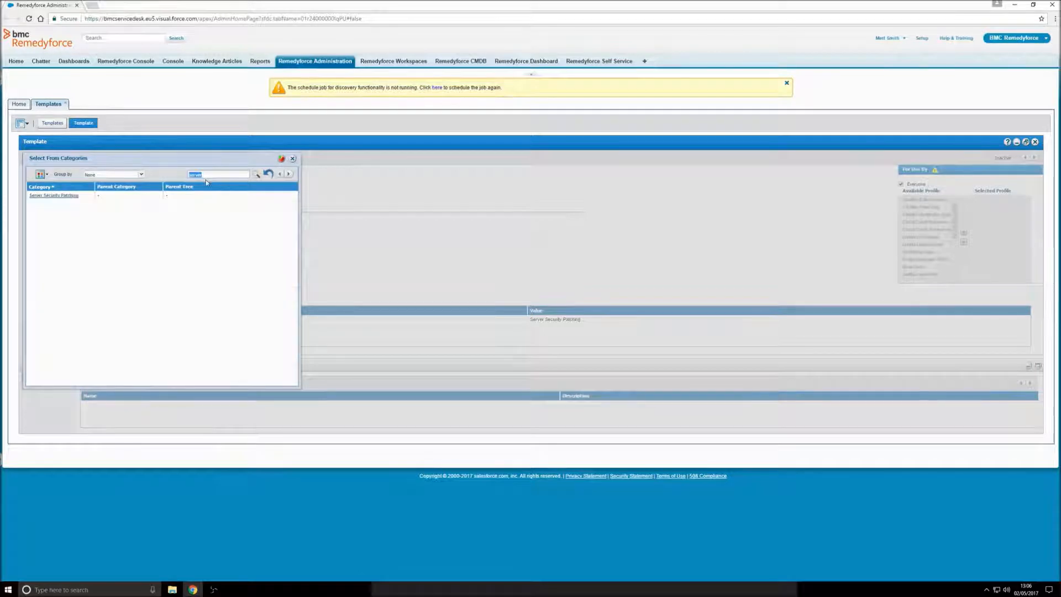
pyautogui.click(45, 195)
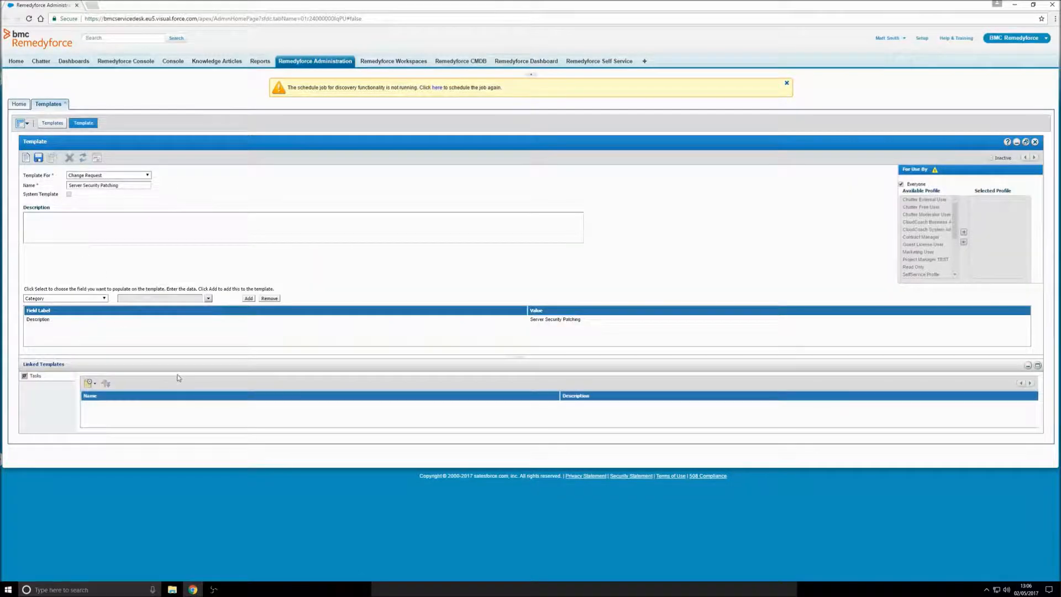
pyautogui.click(250, 300)
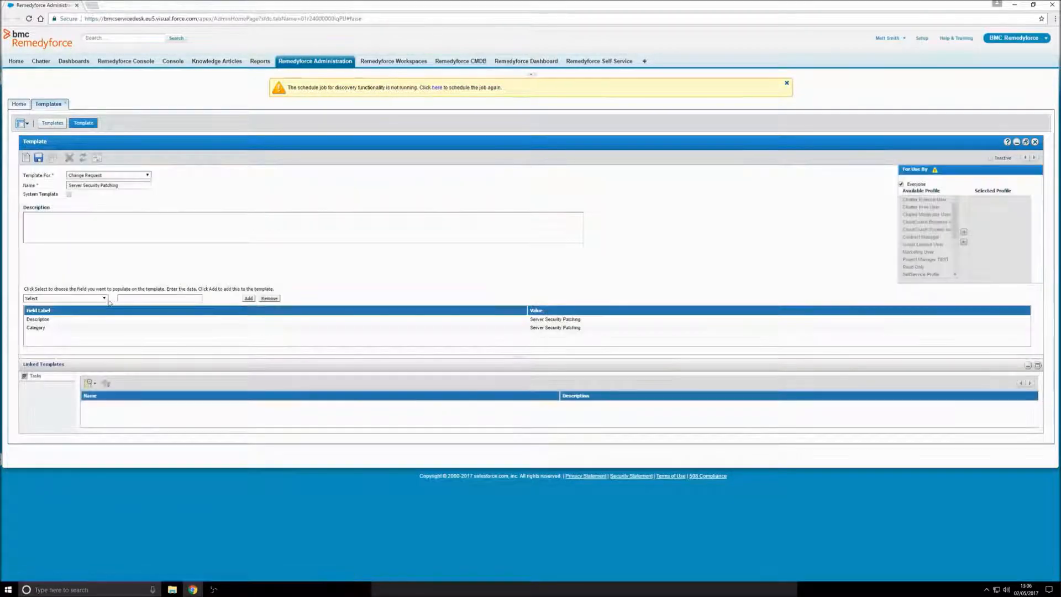
# Step: Prefill Owner ID with the 2ND Line Test queue
pyautogui.click(104, 299)
pyautogui.moveTo(113, 320); pyautogui.dragTo(116, 394)
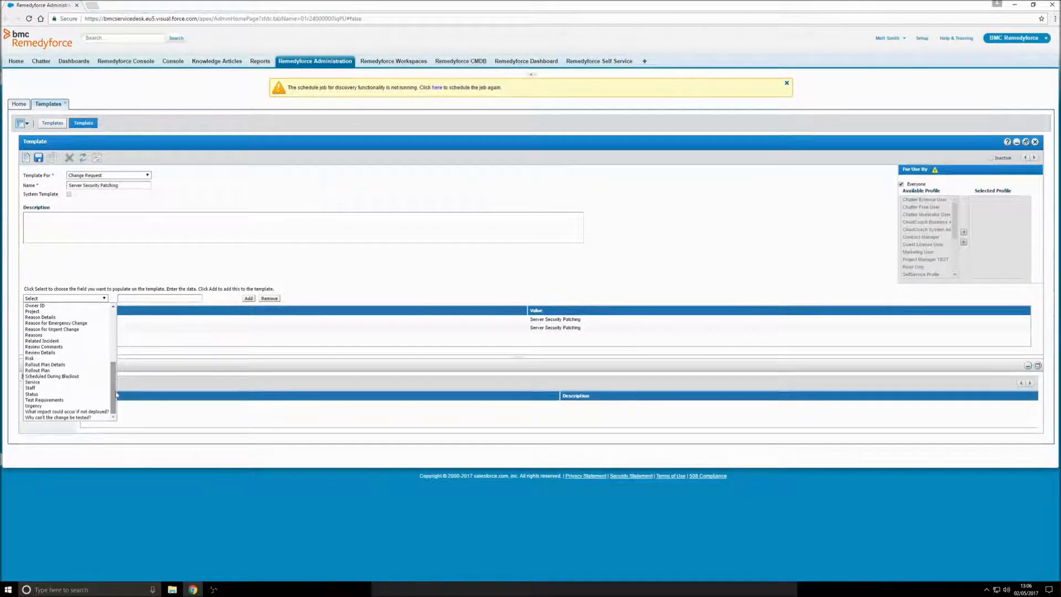
pyautogui.click(71, 306)
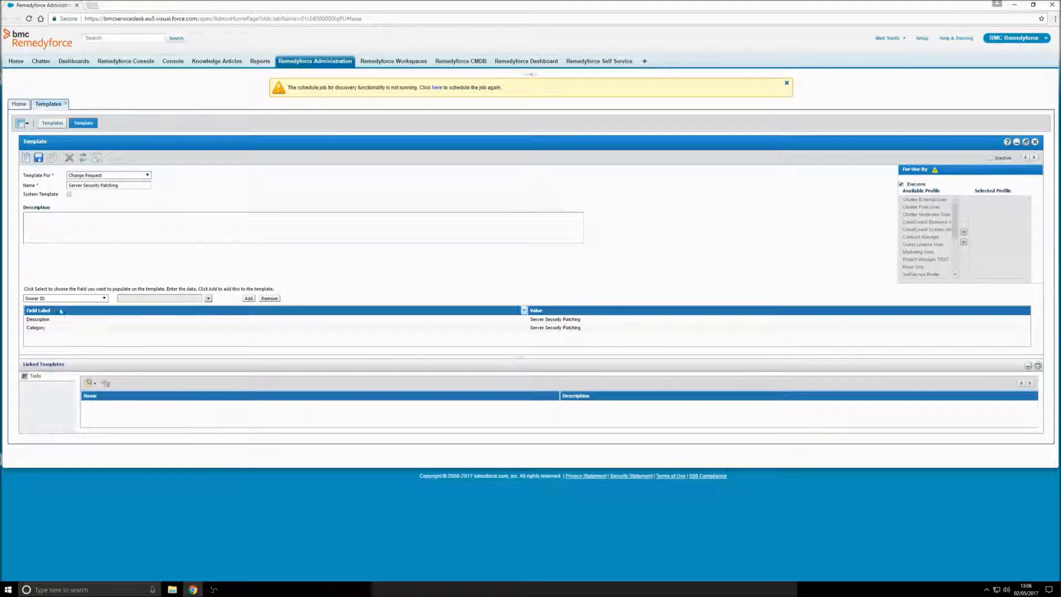
pyautogui.click(208, 299)
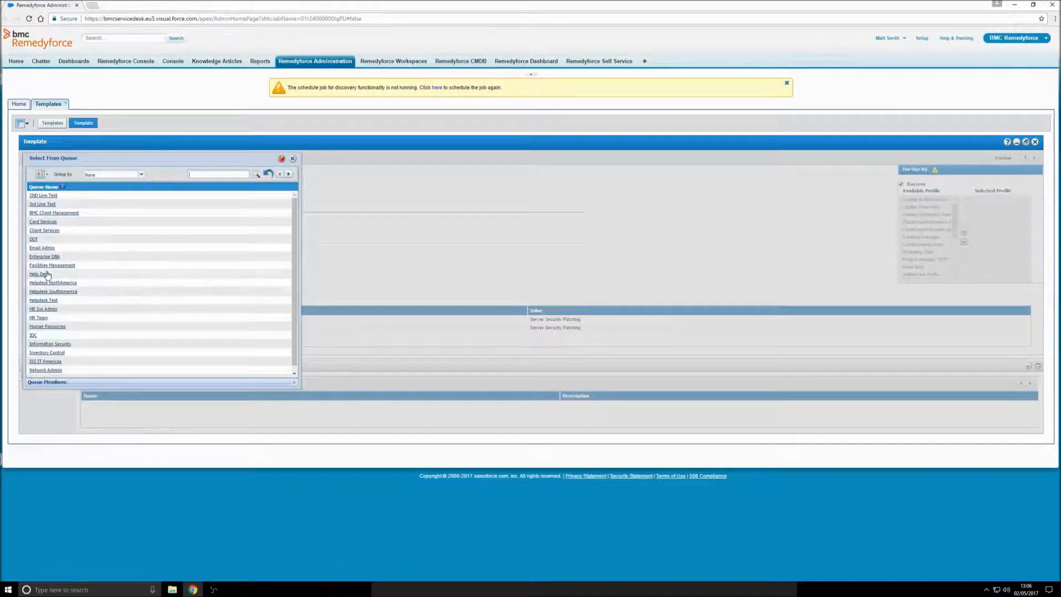
pyautogui.click(47, 202)
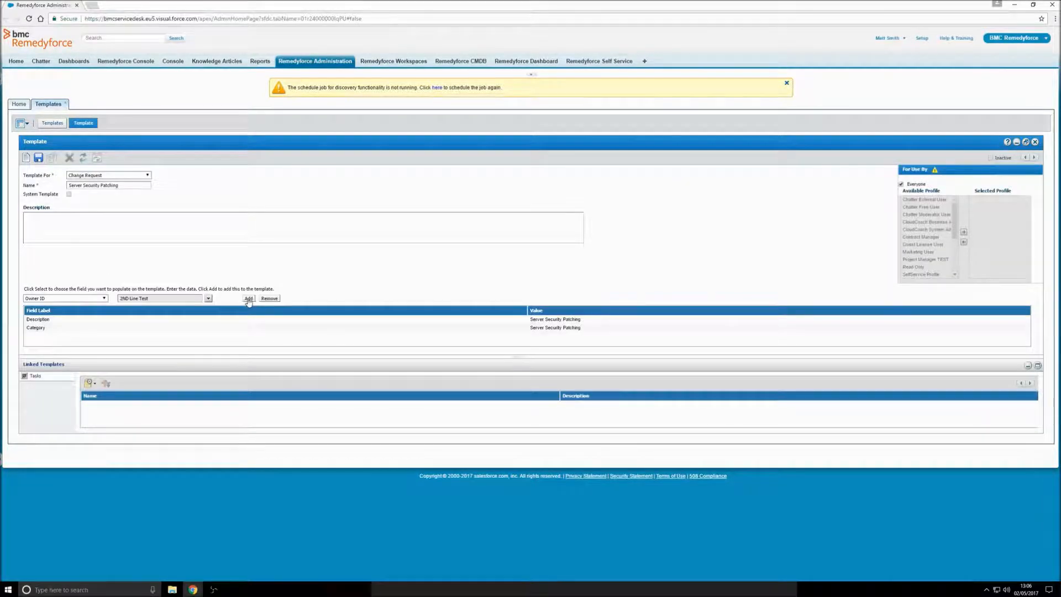
pyautogui.click(248, 299)
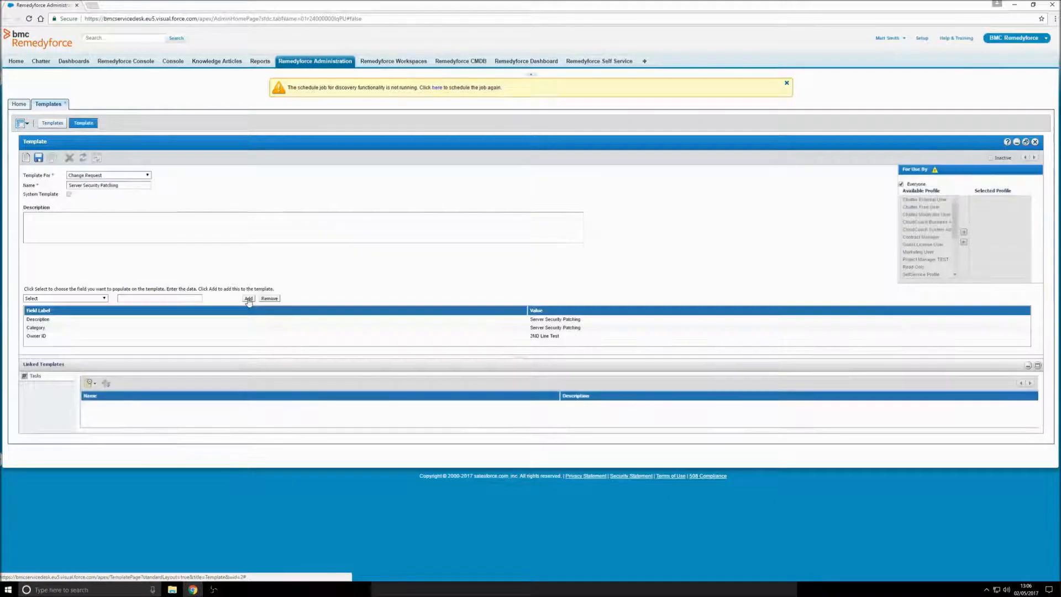
# Step: Browse the remaining prefillable fields without adding any, then save the template
pyautogui.click(104, 298)
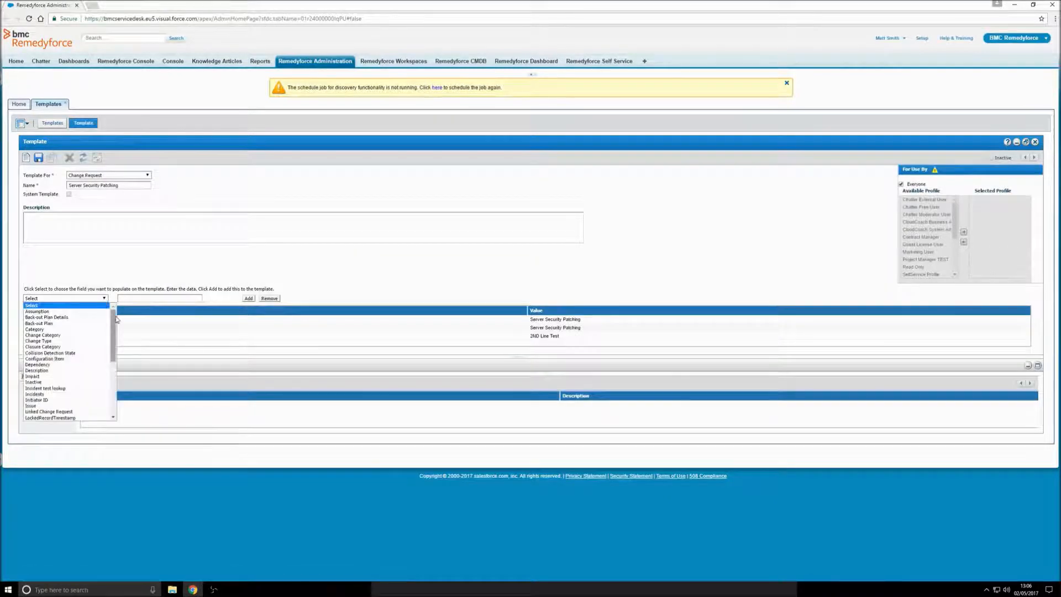
pyautogui.scroll(-5, 113, 332)
pyautogui.scroll(-5, 114, 337)
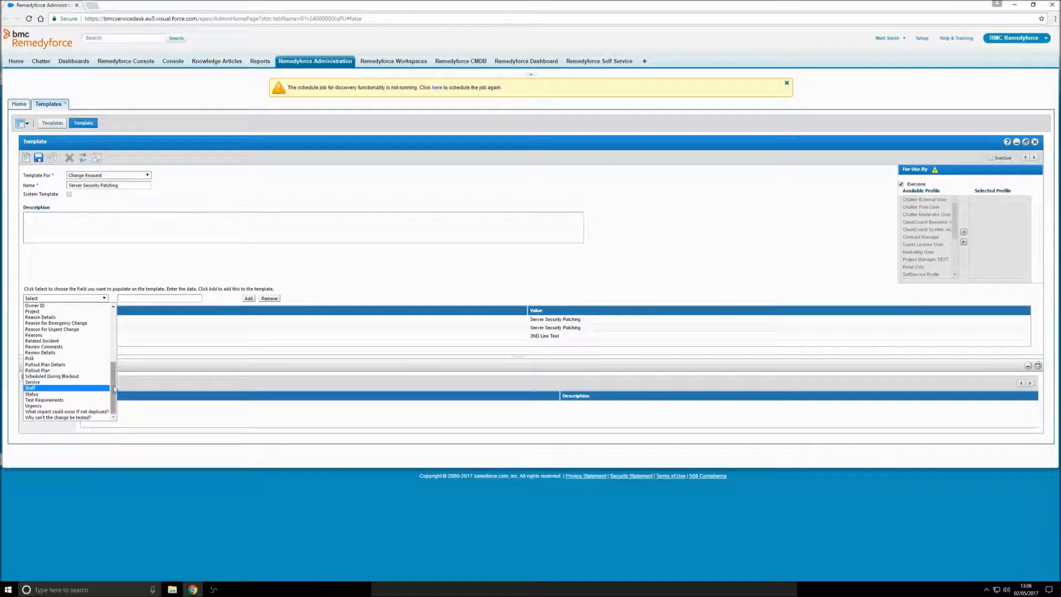
pyautogui.scroll(1, 116, 387)
pyautogui.moveTo(116, 387); pyautogui.dragTo(126, 337)
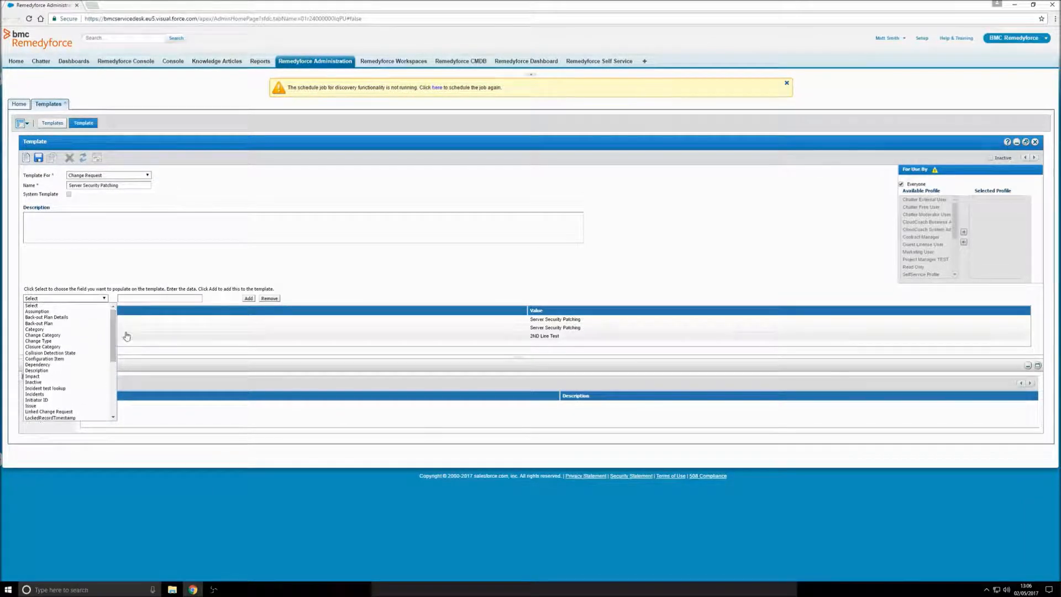
pyautogui.click(318, 285)
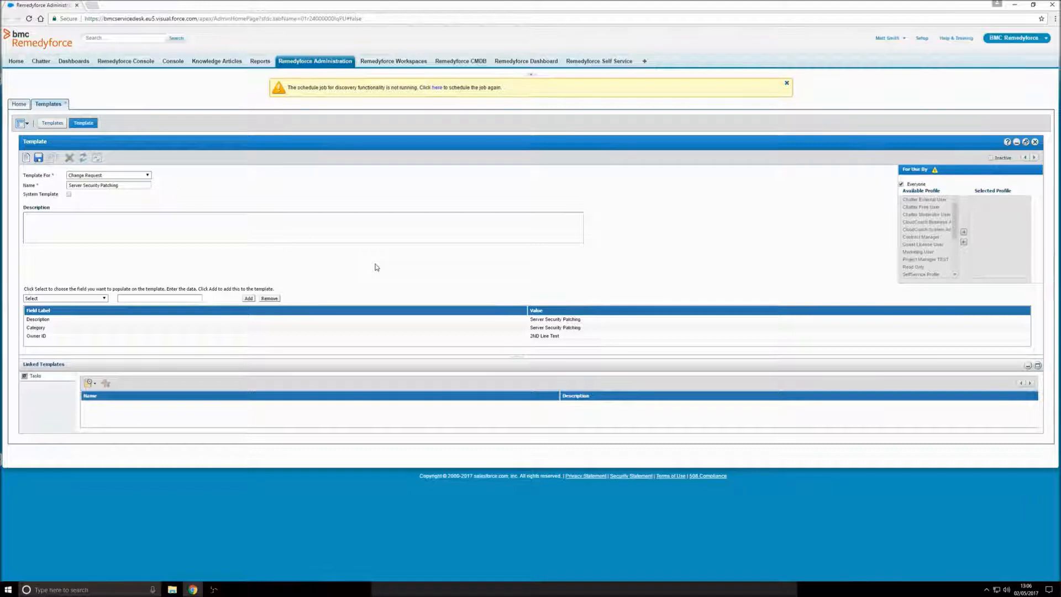
pyautogui.click(38, 158)
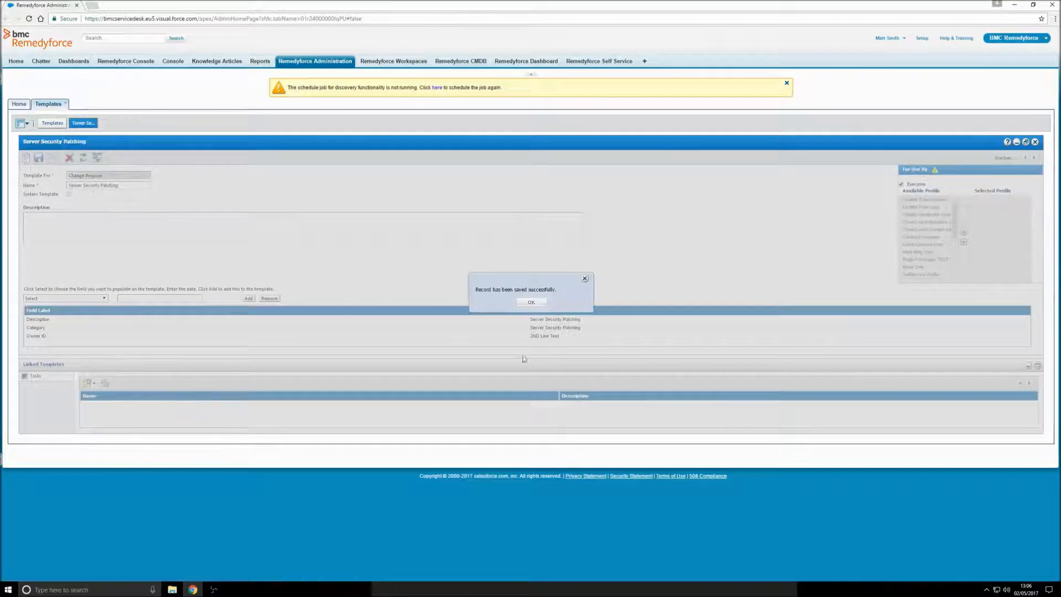
# Step: Dismiss the save notice, keep the template available to everyone, and show the linked Tasks options
pyautogui.click(530, 303)
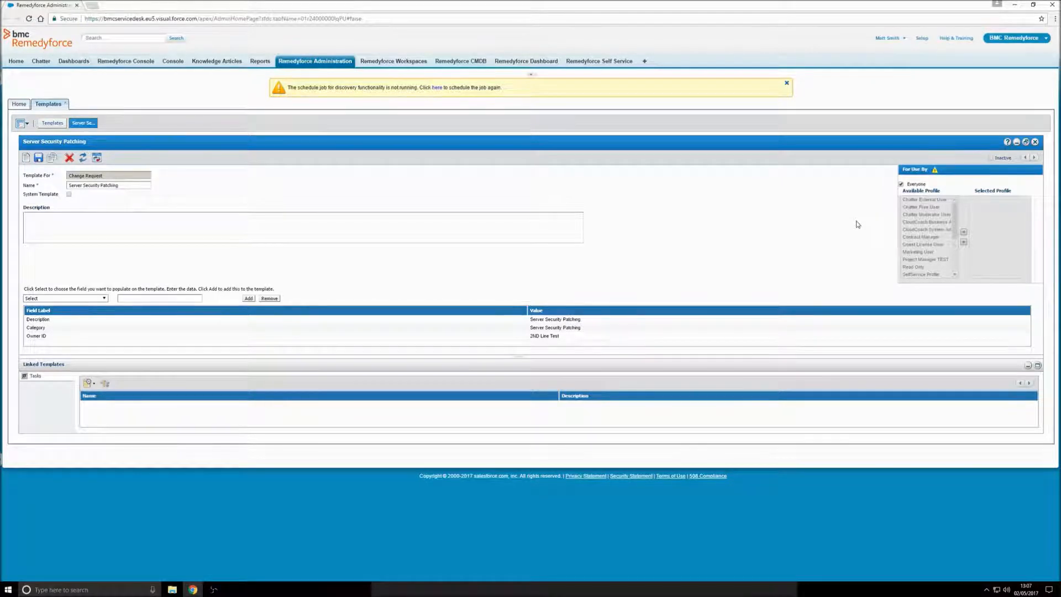
pyautogui.click(902, 185)
pyautogui.scroll(-2, 954, 235)
pyautogui.scroll(-2, 954, 235)
pyautogui.scroll(4, 933, 243)
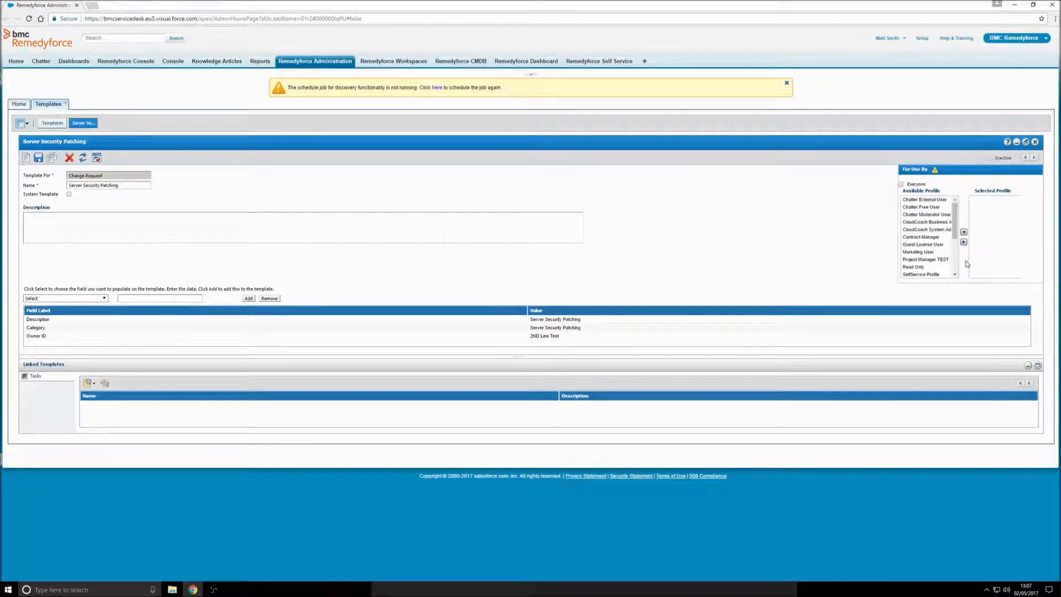
pyautogui.click(901, 184)
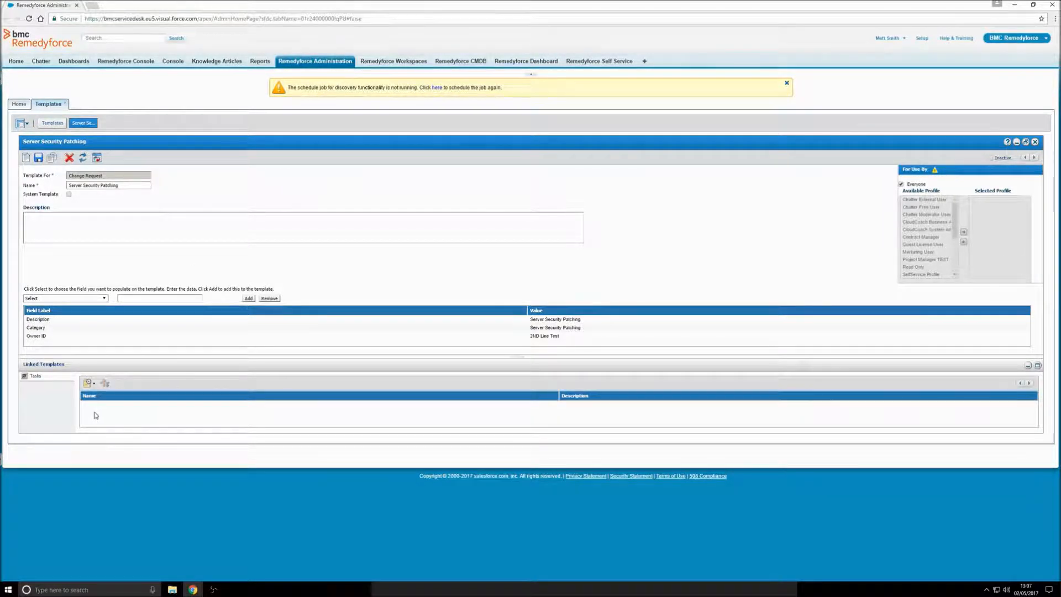
pyautogui.click(94, 384)
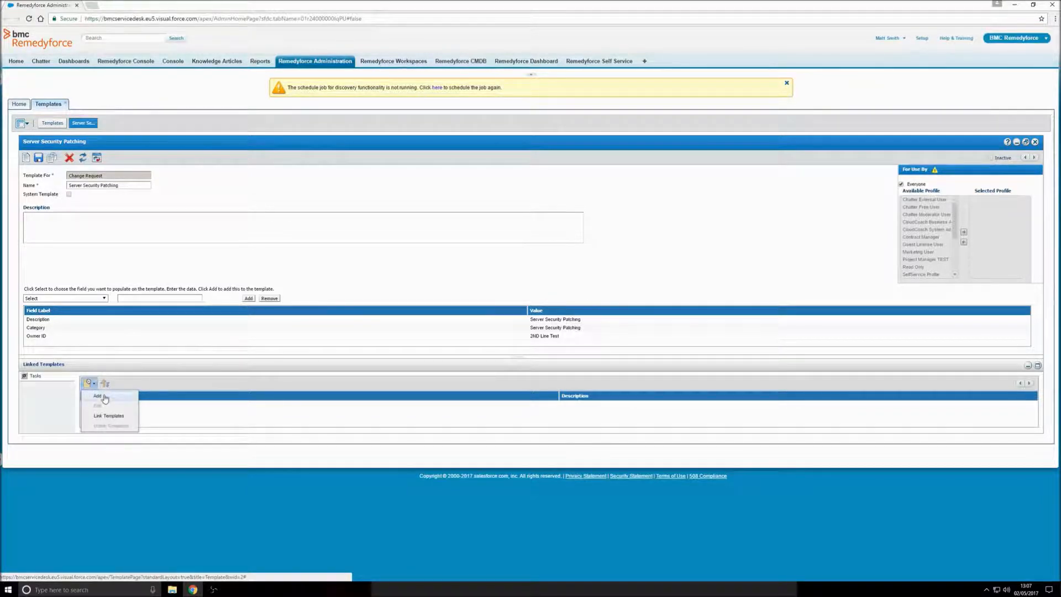
# Step: Create and save linked task template Step 1 with Description prefilled as Step 1
pyautogui.click(98, 396)
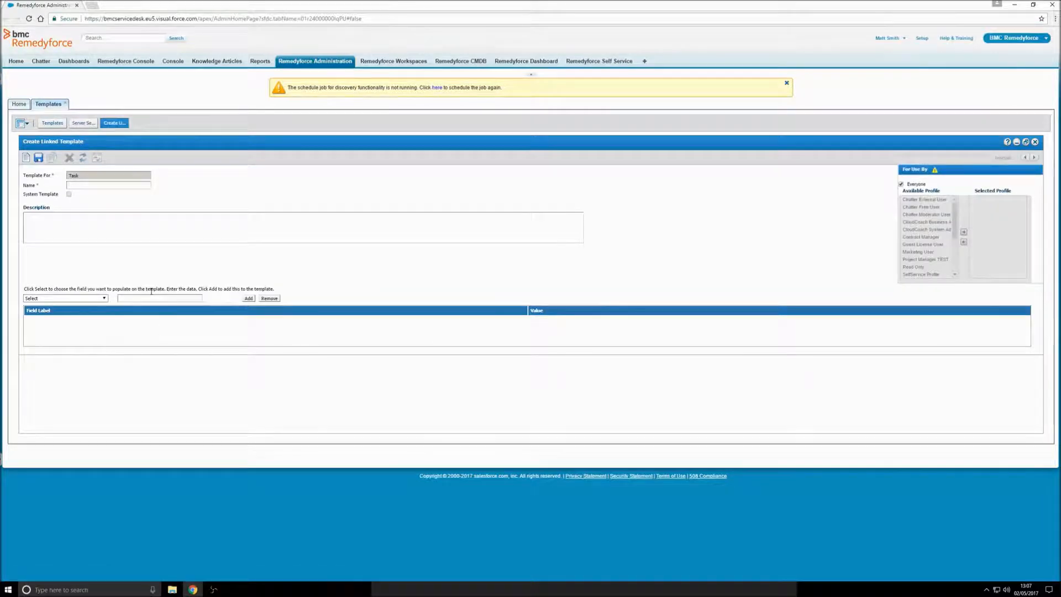
pyautogui.write('Step 1')
pyautogui.click(103, 299)
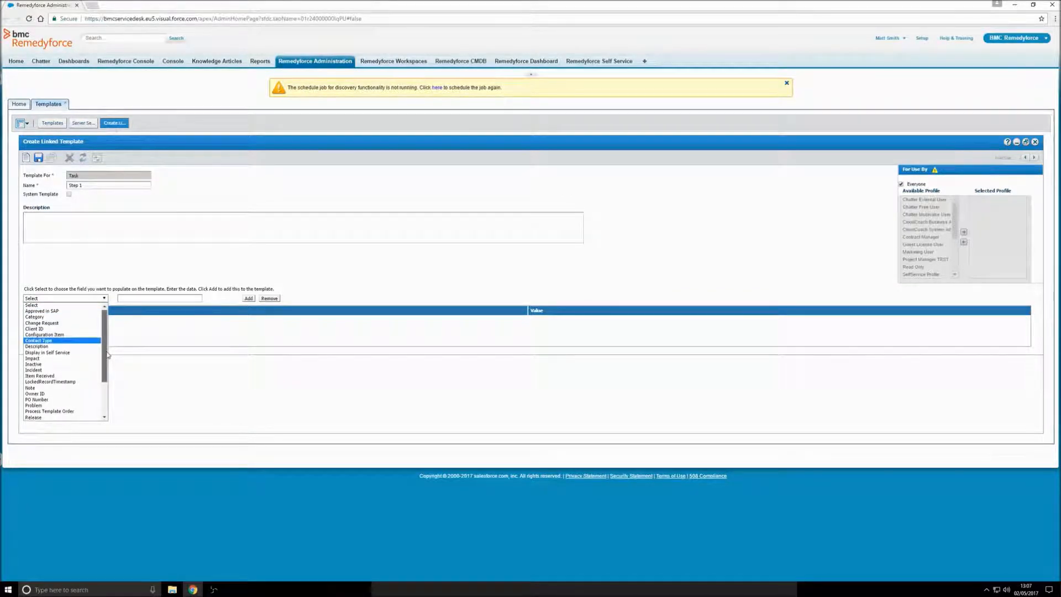
pyautogui.moveTo(107, 353)
pyautogui.mouseDown()
pyautogui.moveTo(111, 390)
pyautogui.moveTo(108, 371)
pyautogui.mouseUp()
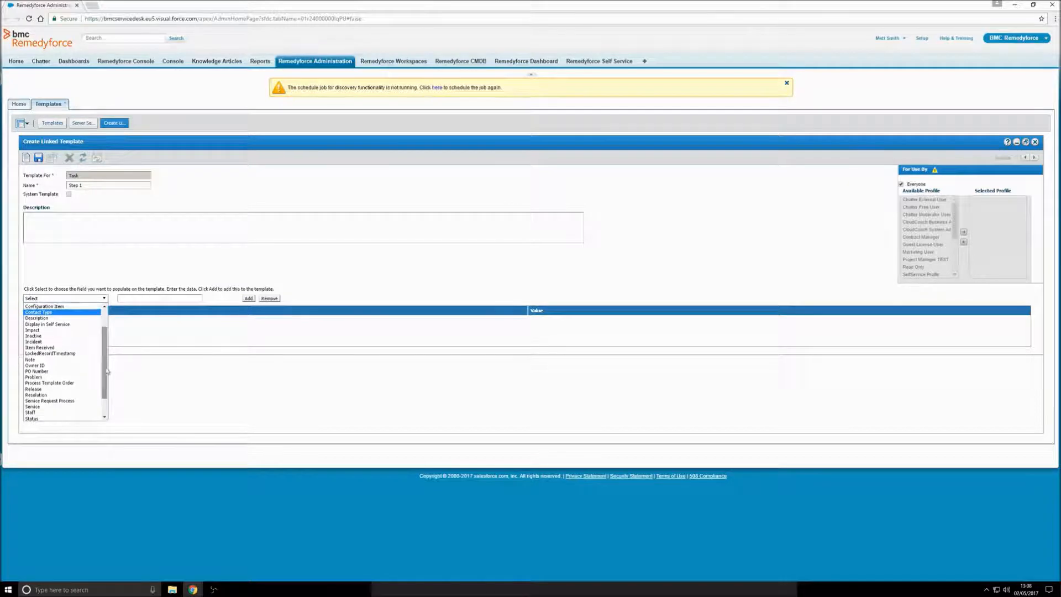
pyautogui.click(39, 318)
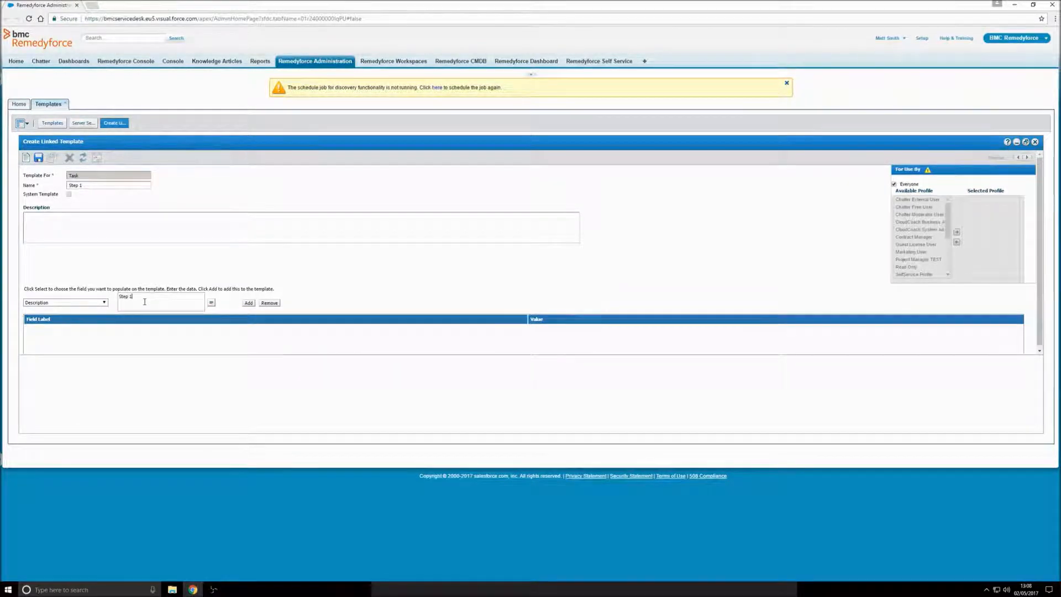
pyautogui.click(250, 304)
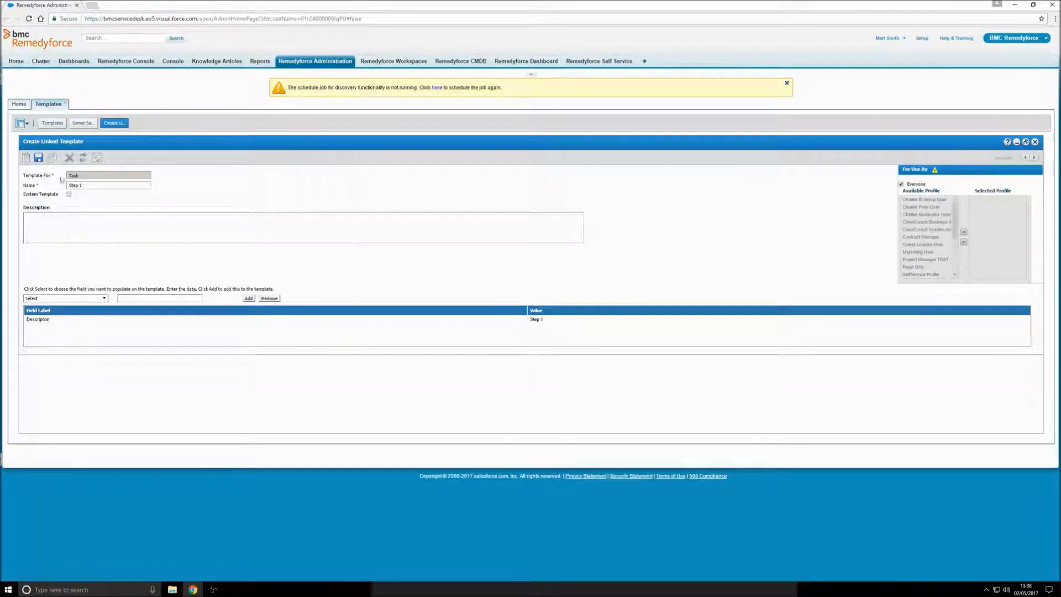
pyautogui.click(37, 159)
# Step: Add linked task template Step 2 with Description Step 2, save it, and close its form
pyautogui.click(1036, 142)
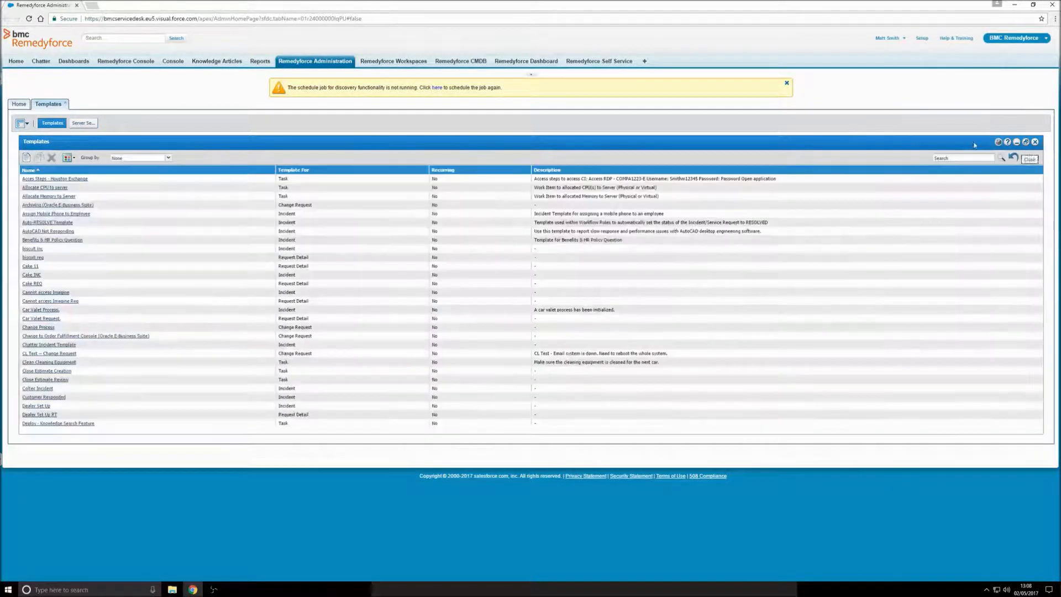
pyautogui.click(83, 125)
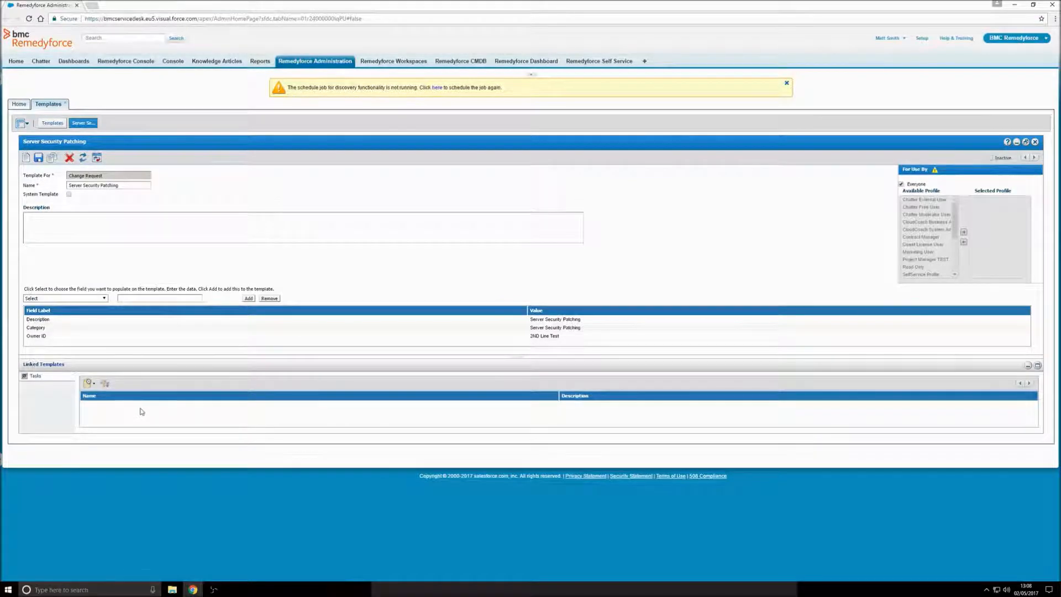
pyautogui.click(93, 383)
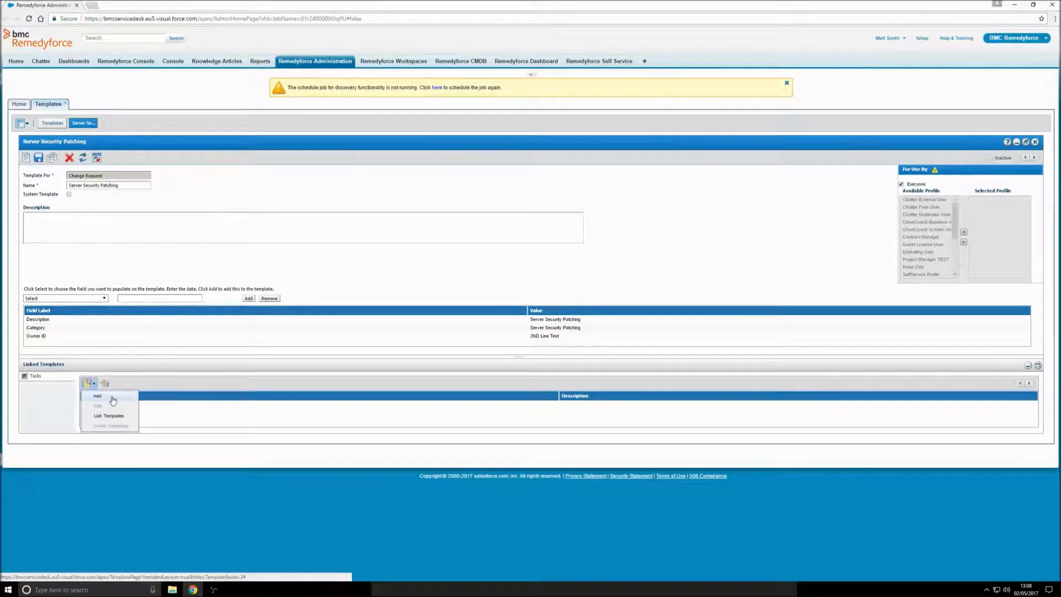
pyautogui.click(97, 396)
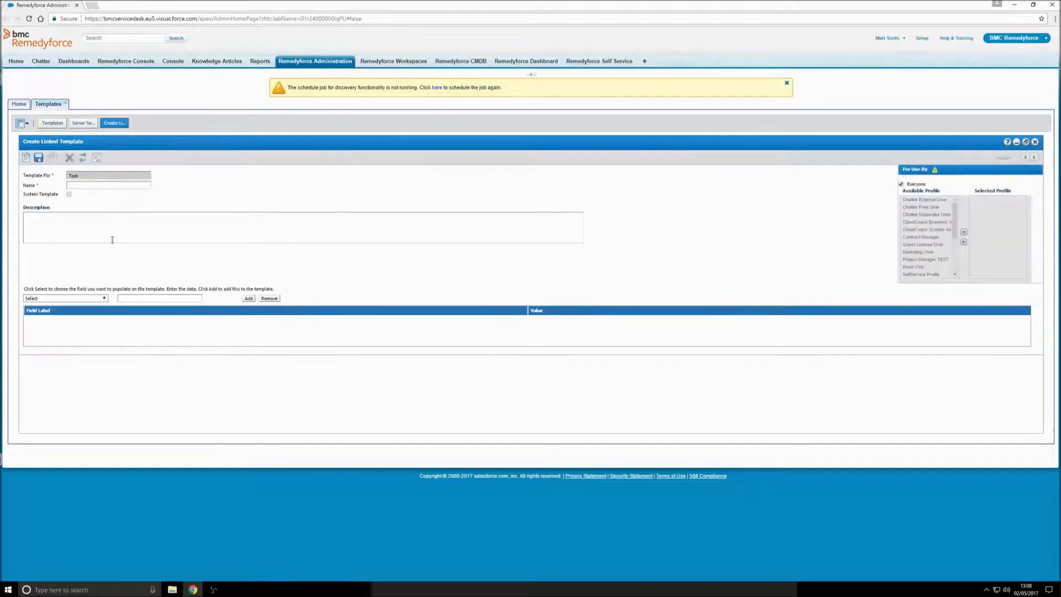
pyautogui.write('Step 2')
pyautogui.click(103, 299)
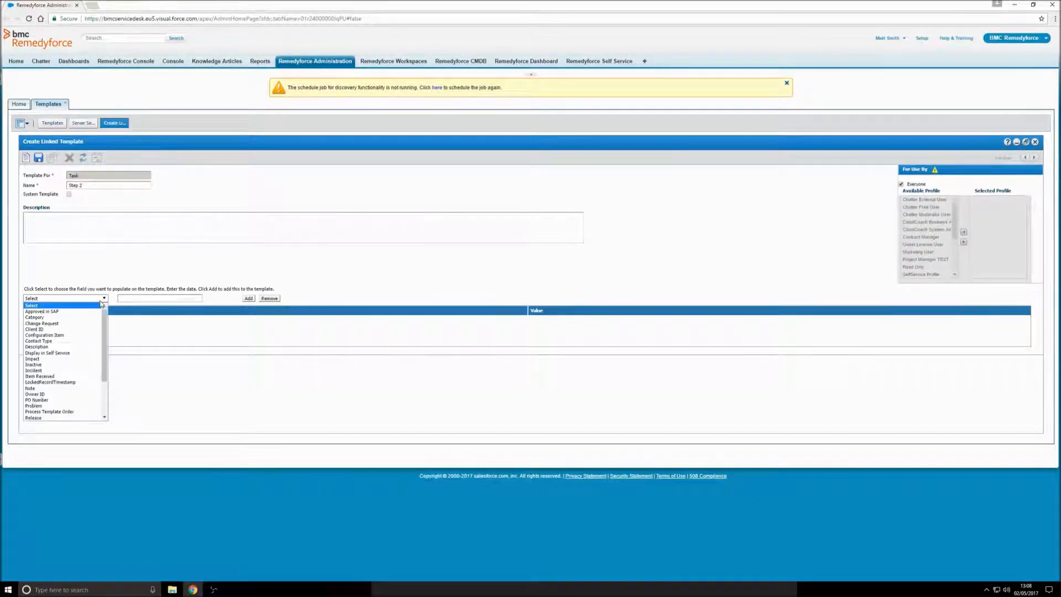
pyautogui.click(85, 345)
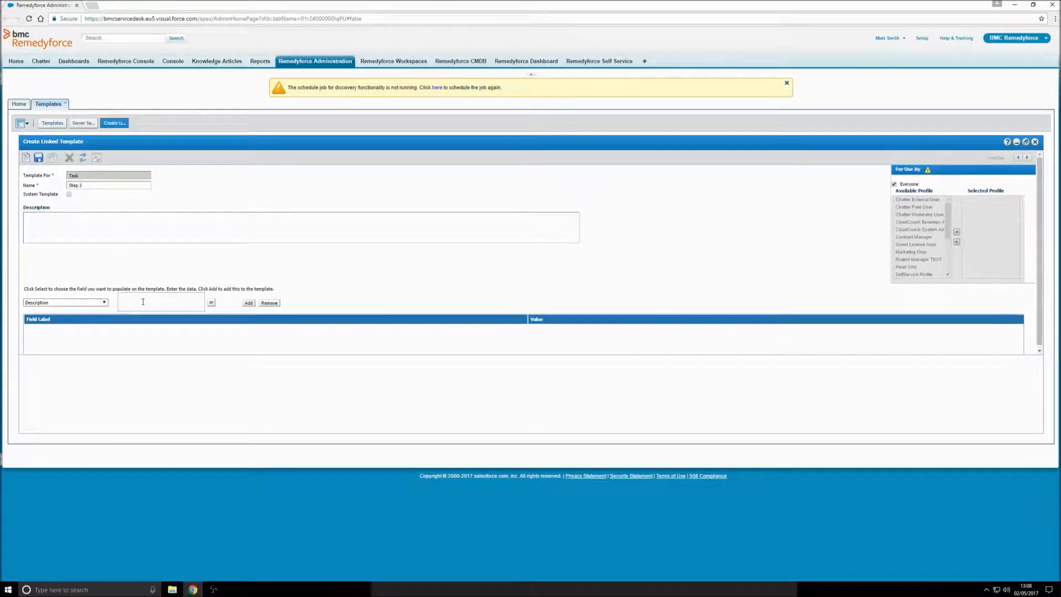
pyautogui.write('Step 2')
pyautogui.click(249, 303)
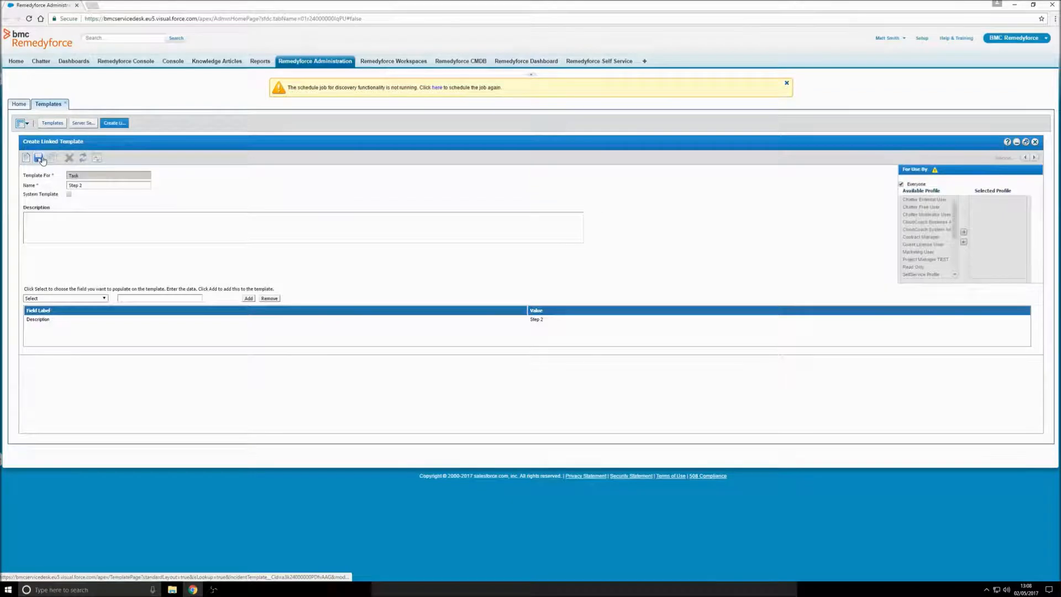
pyautogui.click(39, 159)
pyautogui.click(1035, 141)
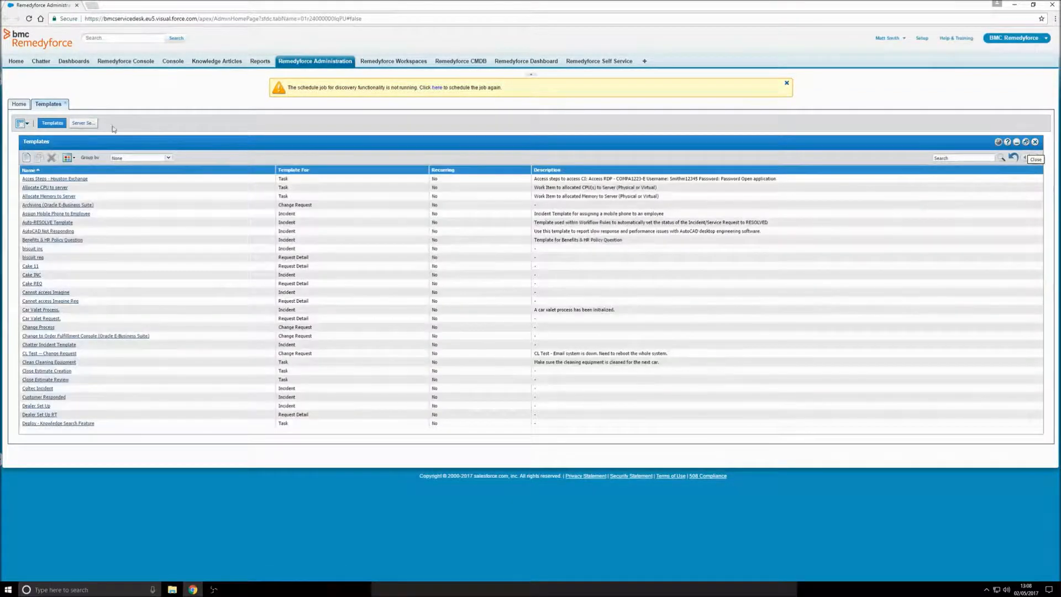
# Step: Return to the Server Security Patching template and refresh it to list Step 1 and Step 2
pyautogui.click(91, 124)
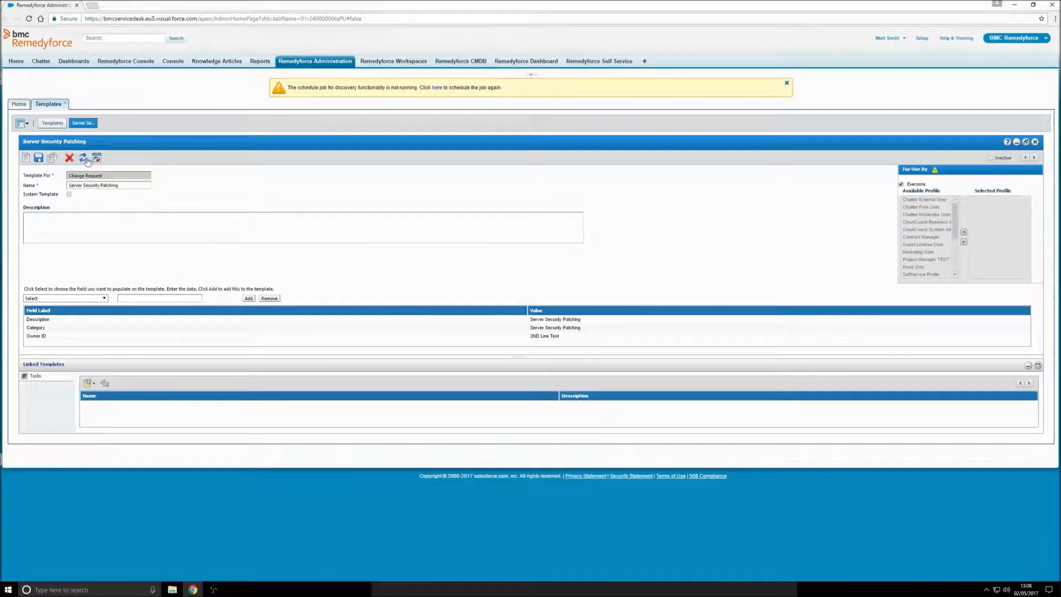
pyautogui.click(84, 158)
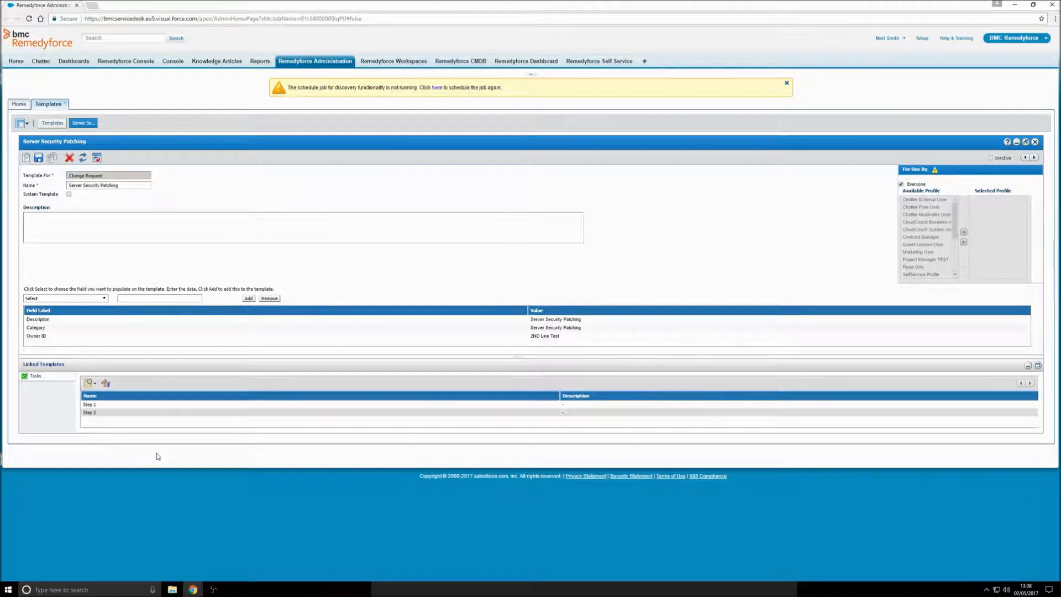
# Step: Save task execution order Step 1 then Step 2, save the template, and open Remedyforce Console in a new tab
pyautogui.click(106, 385)
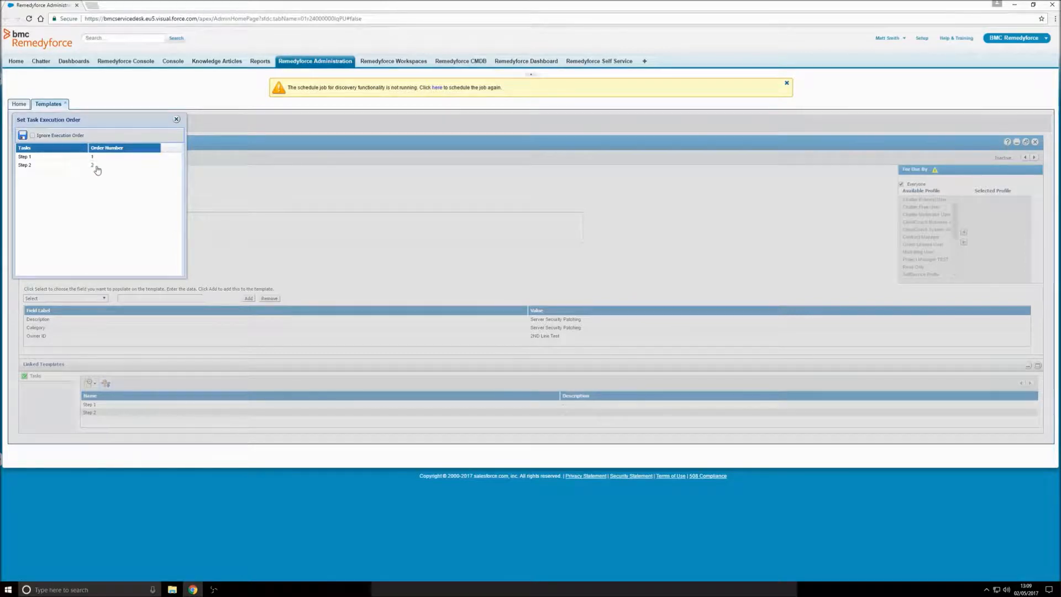
pyautogui.click(23, 135)
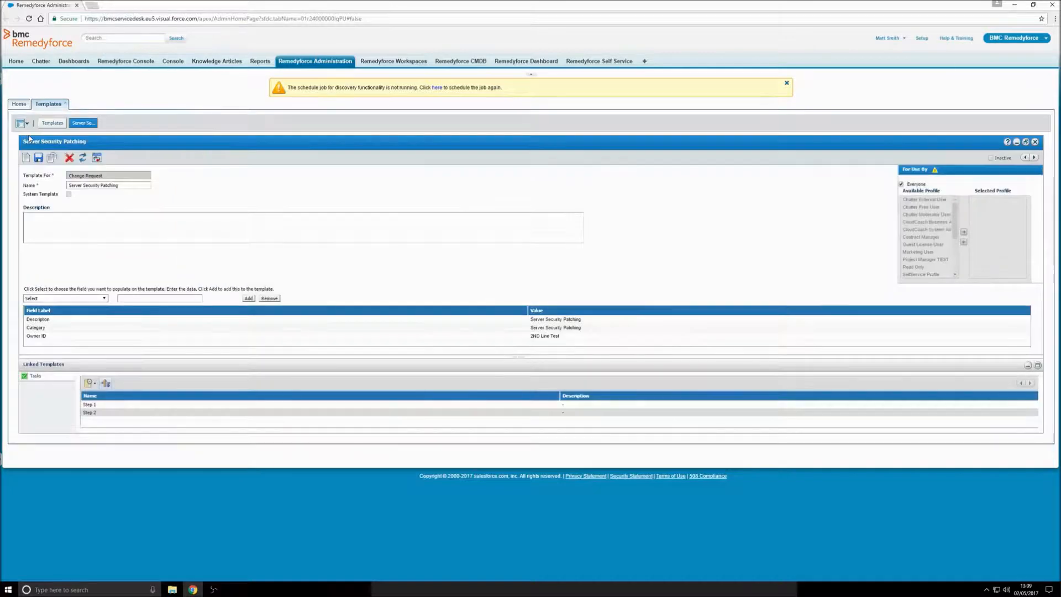
pyautogui.click(38, 157)
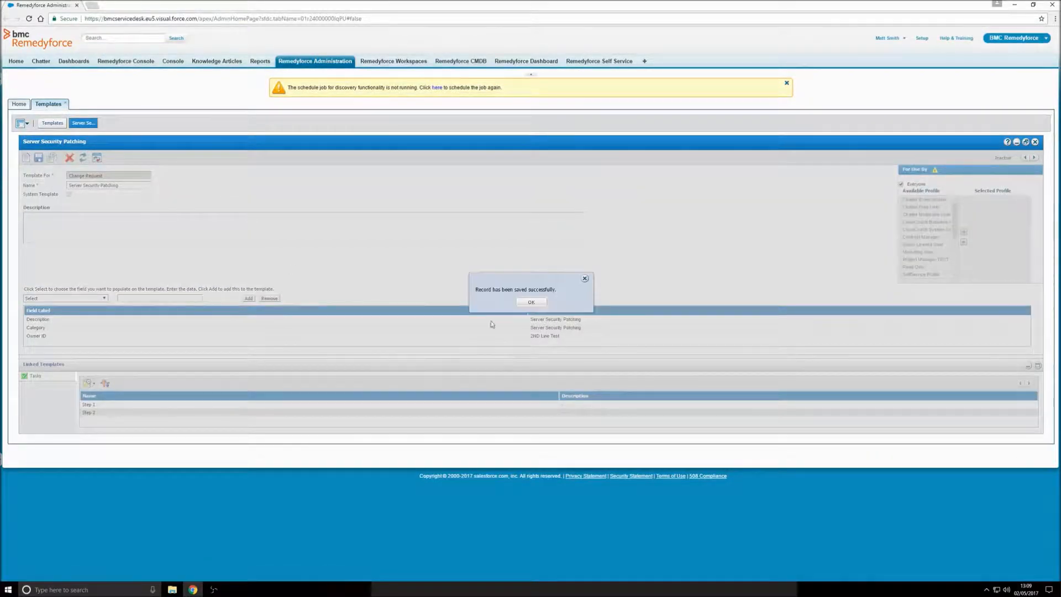
pyautogui.click(536, 302)
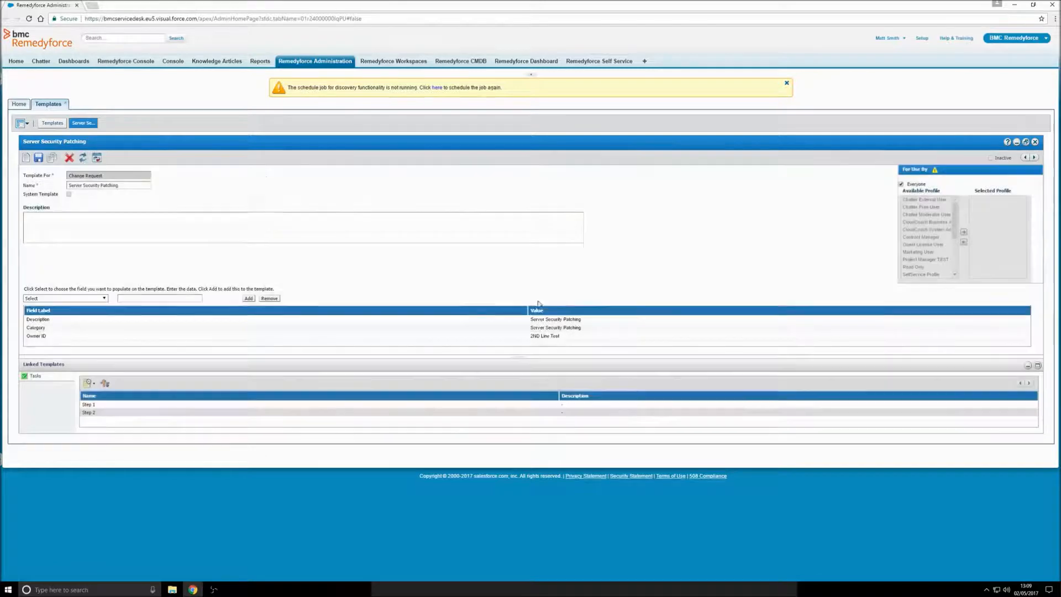
pyautogui.rightClick(115, 63)
pyautogui.click(133, 67)
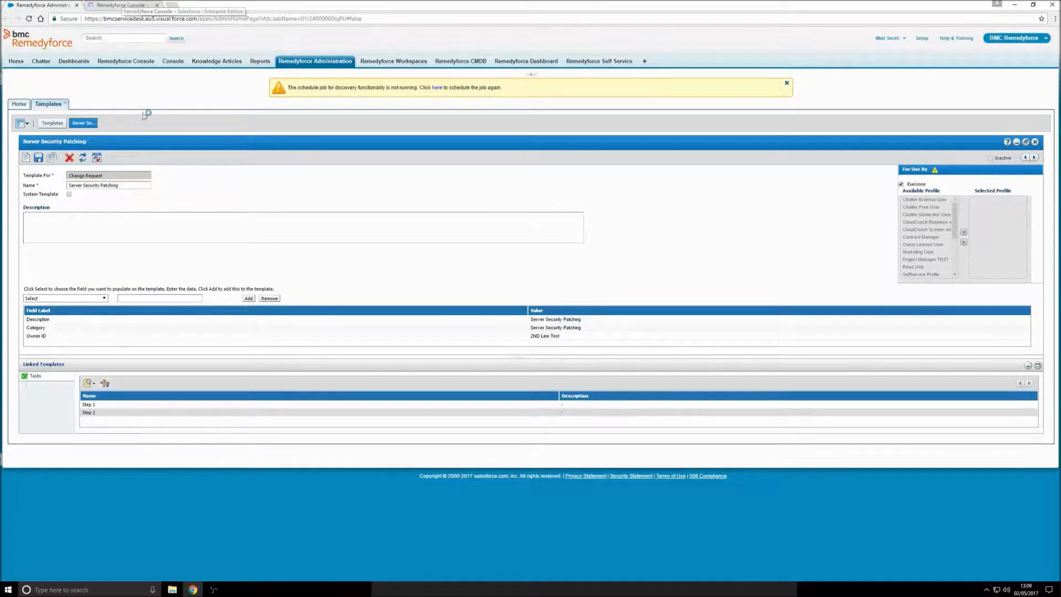
# Step: In the Console, start a new Change Request and choose the initiator from the user suggestions
pyautogui.click(115, 4)
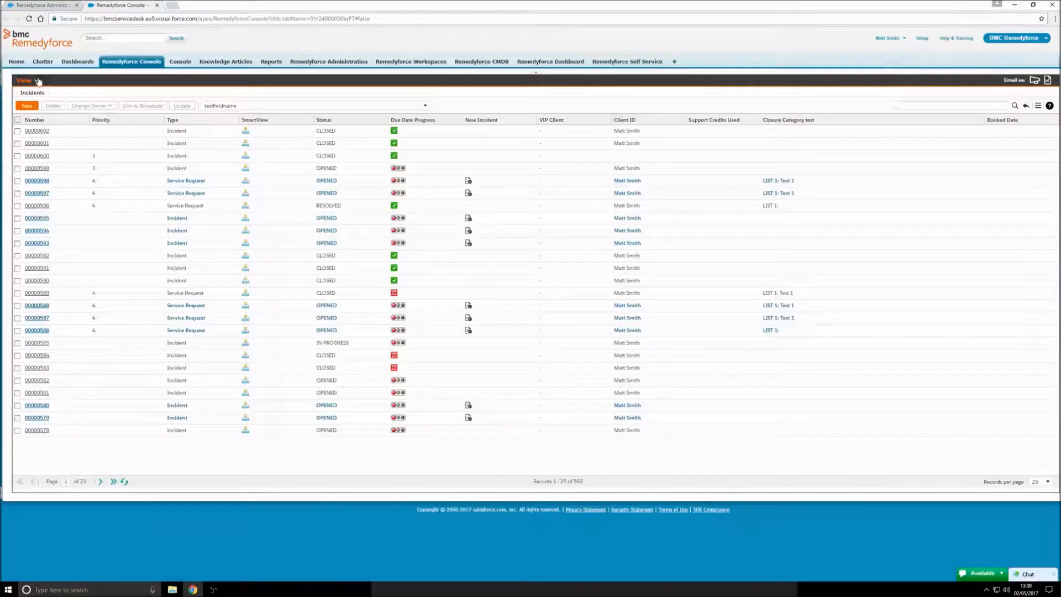
pyautogui.click(25, 80)
pyautogui.click(34, 141)
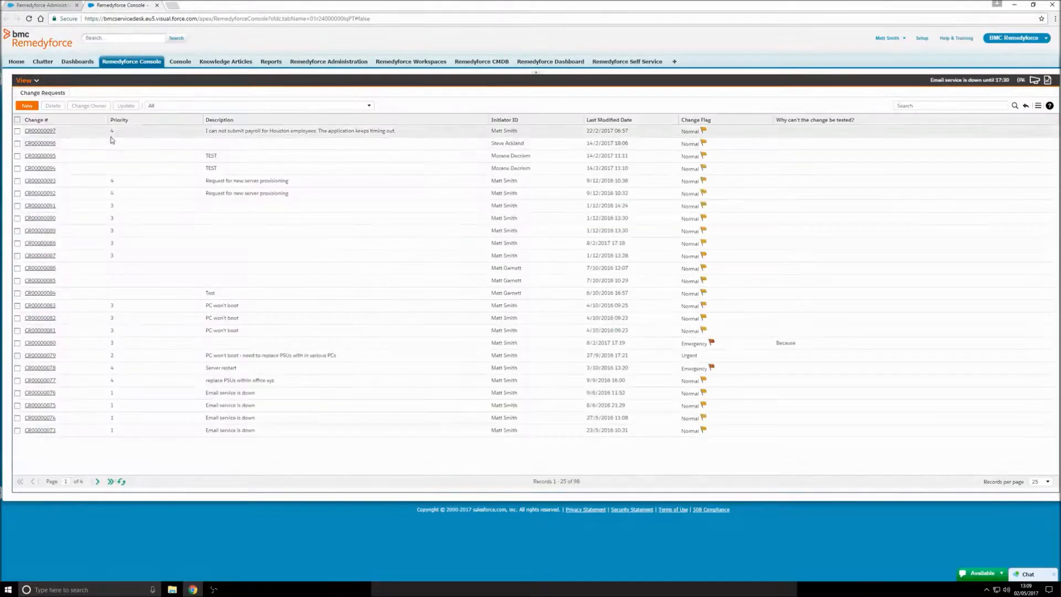
pyautogui.click(27, 106)
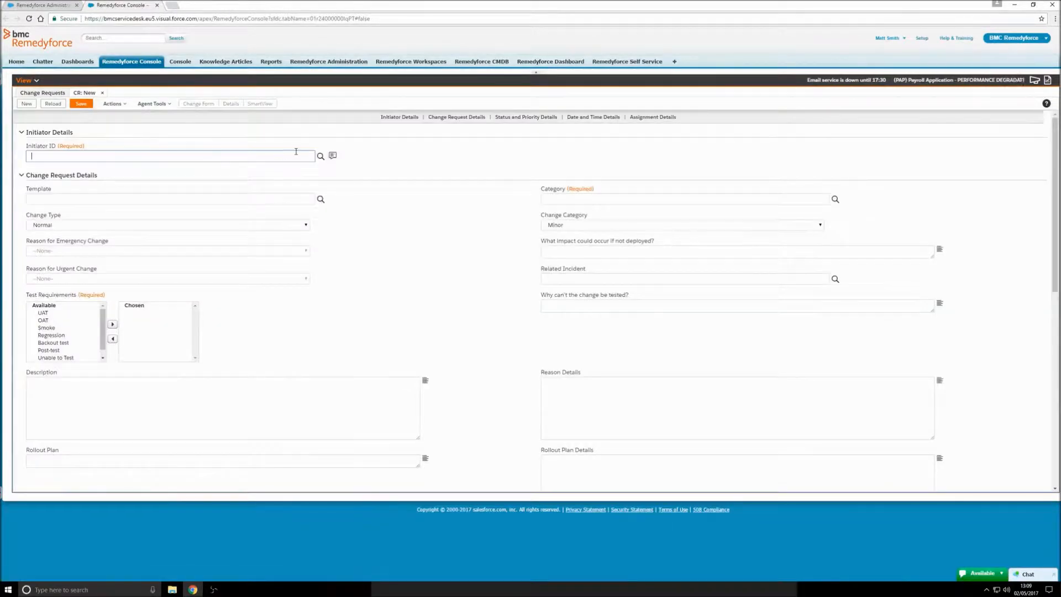
pyautogui.write('stev')
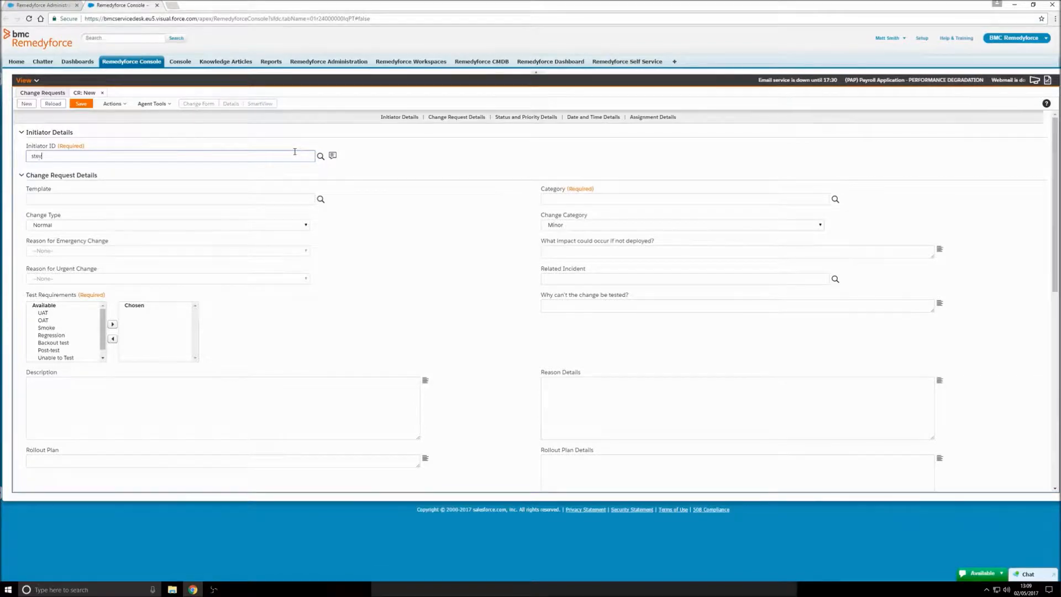
pyautogui.write('e')
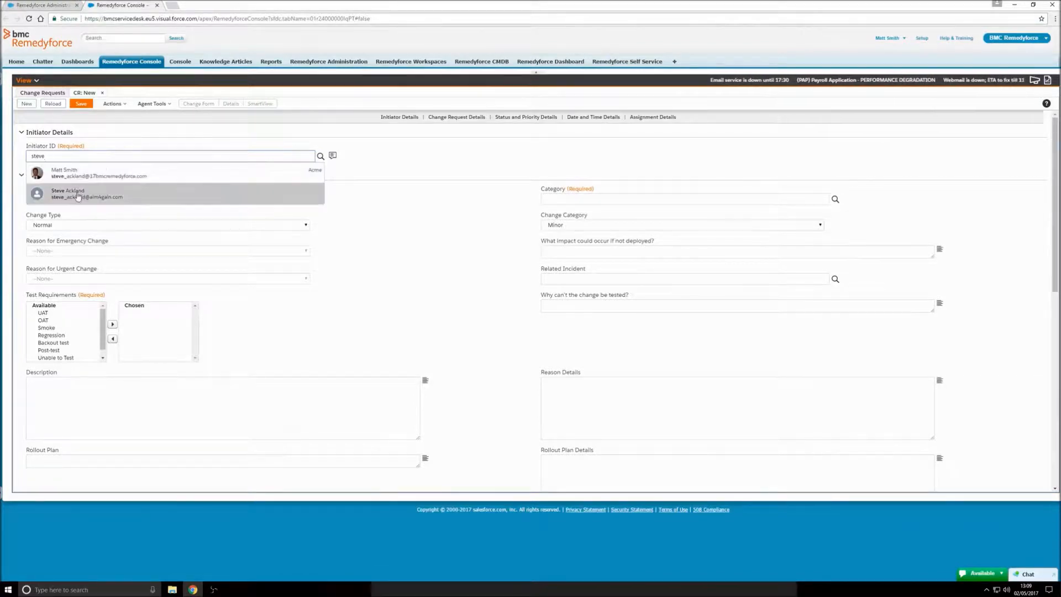
pyautogui.click(77, 173)
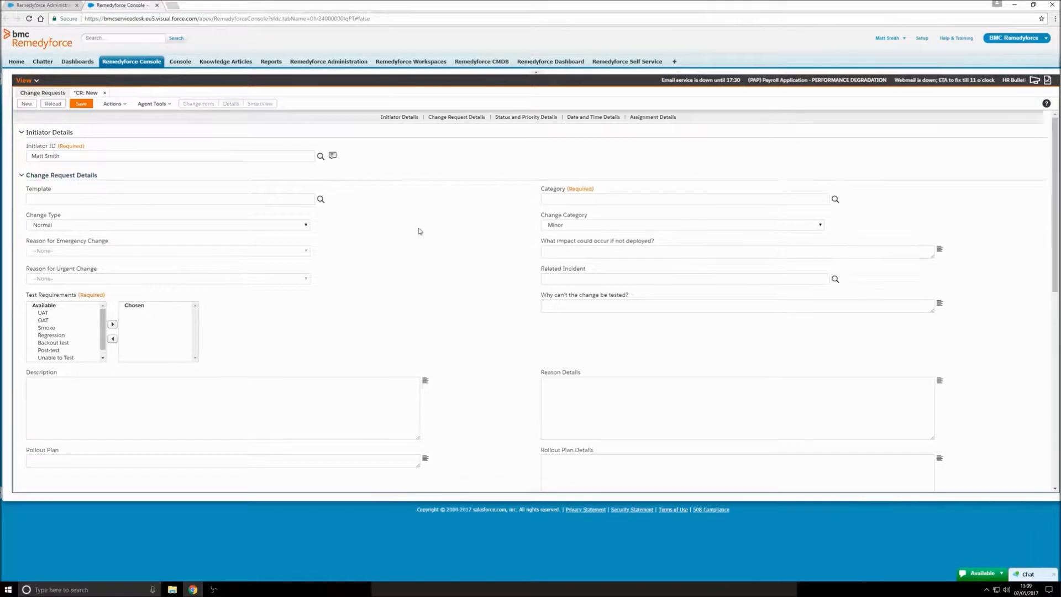
pyautogui.click(834, 199)
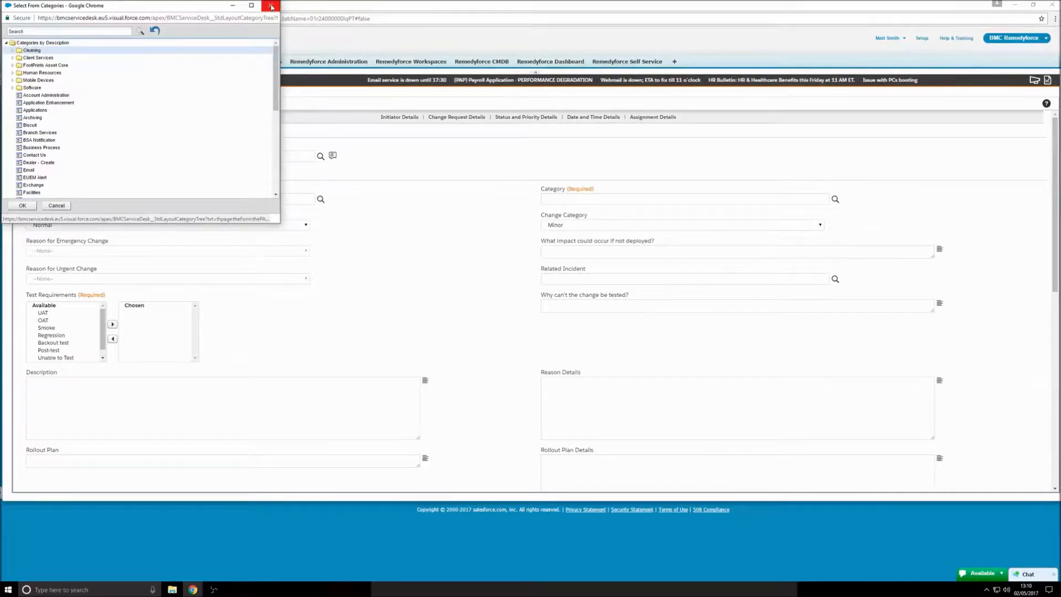
# Step: Apply the Server Security Patching template to the request, confirming replacement of field values
pyautogui.click(271, 8)
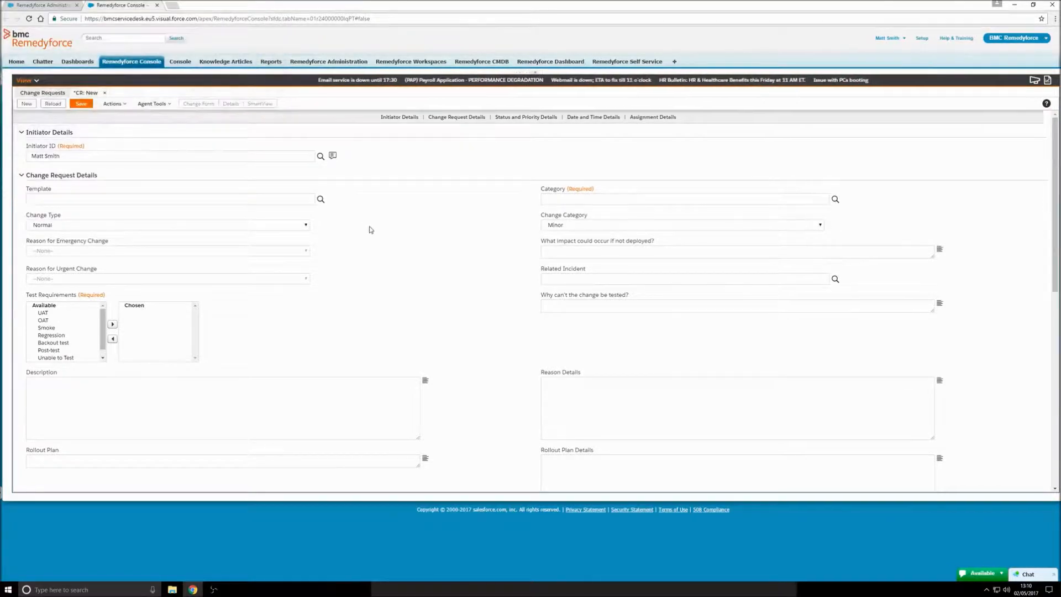
pyautogui.click(259, 198)
pyautogui.write('sei')
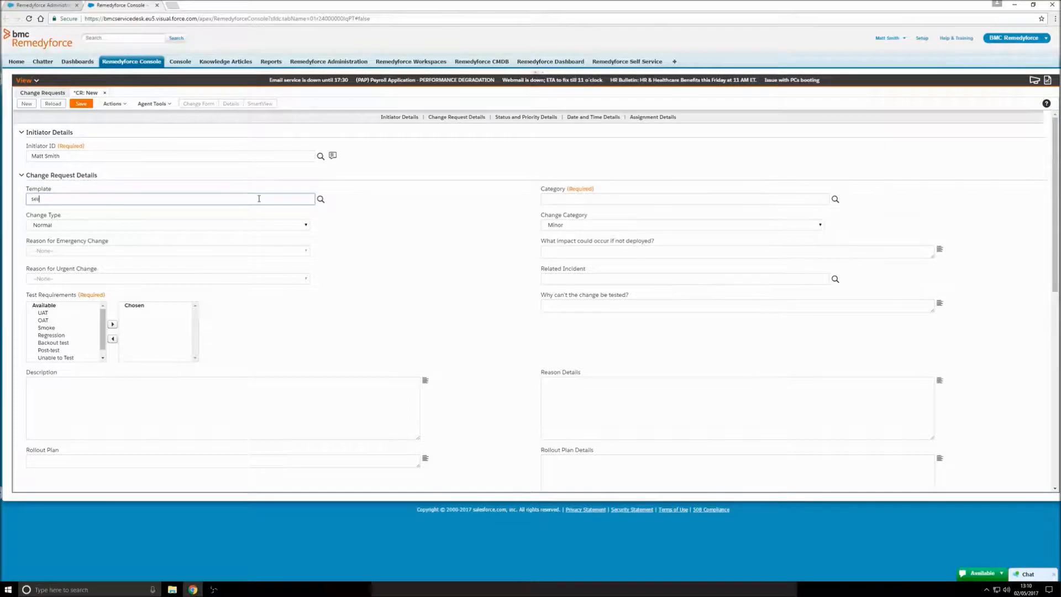
pyautogui.write('v')
pyautogui.click(80, 211)
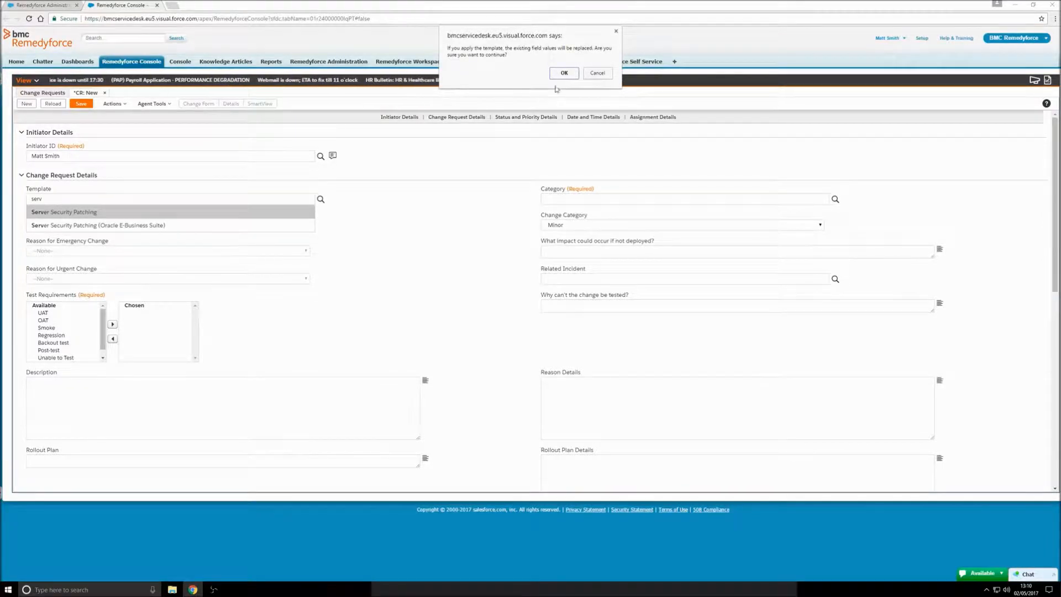
pyautogui.click(564, 72)
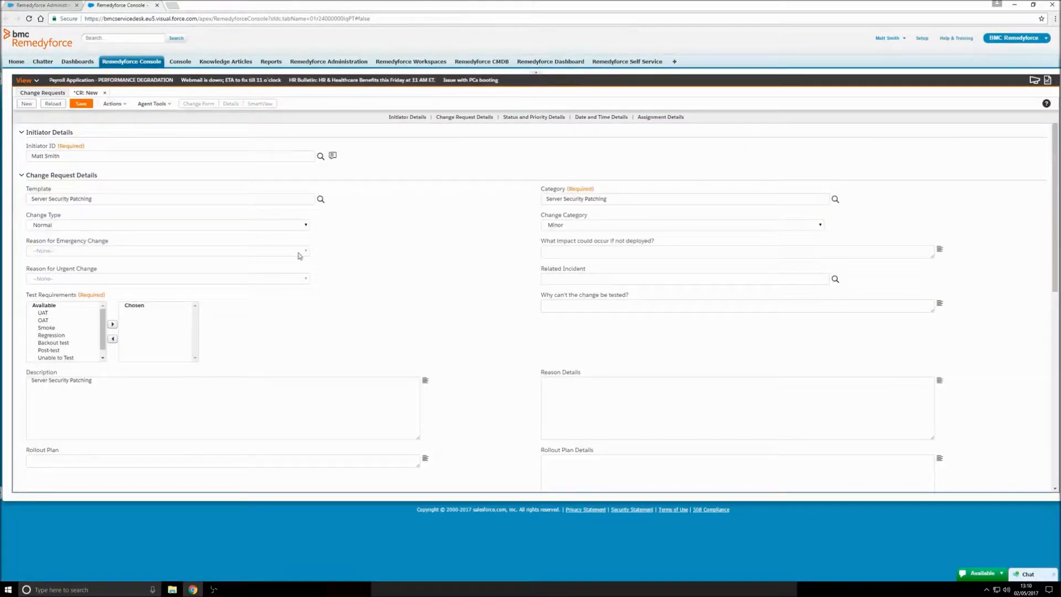
pyautogui.click(299, 226)
# Step: Set Change Type to Standard, choose UAT and Regression as test requirements, and save the request
pyautogui.click(276, 264)
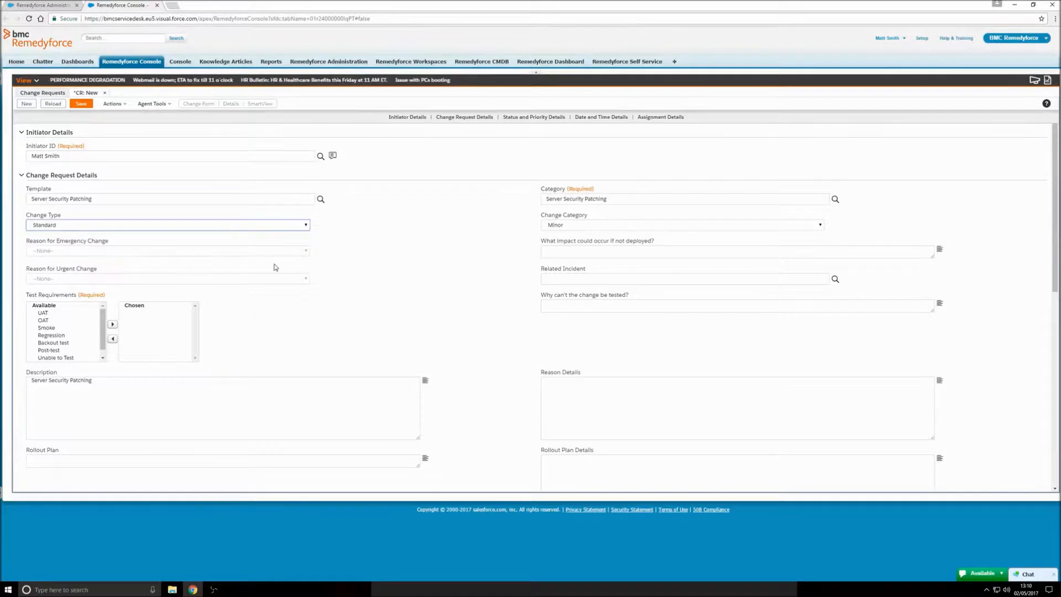
pyautogui.scroll(-2, 1057, 232)
pyautogui.rightClick(960, 266)
pyautogui.click(57, 226)
pyautogui.click(112, 236)
pyautogui.click(80, 240)
pyautogui.click(120, 237)
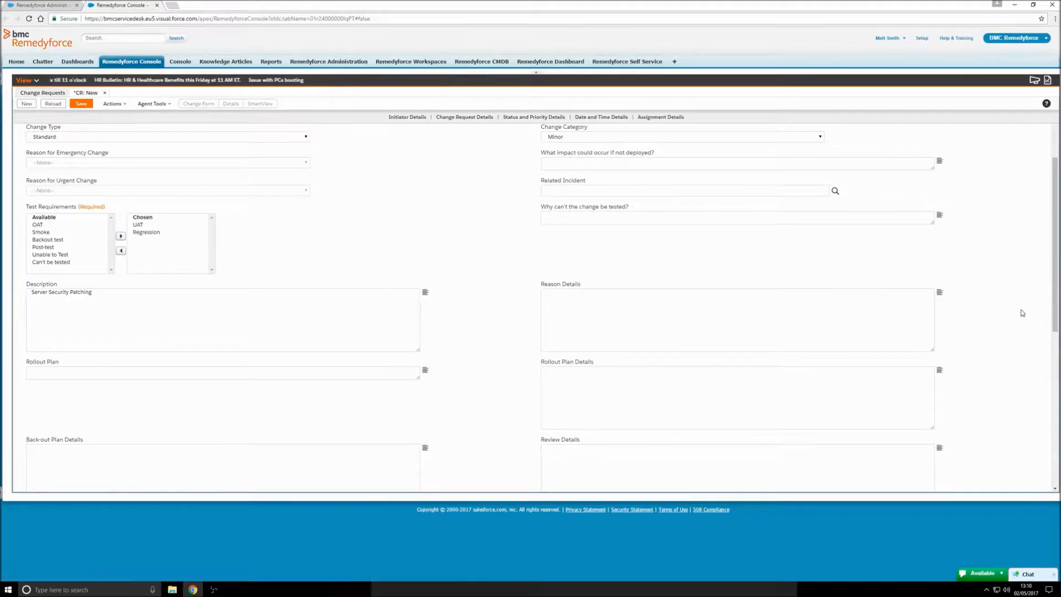
pyautogui.scroll(-2, 1055, 309)
pyautogui.scroll(-4, 1054, 310)
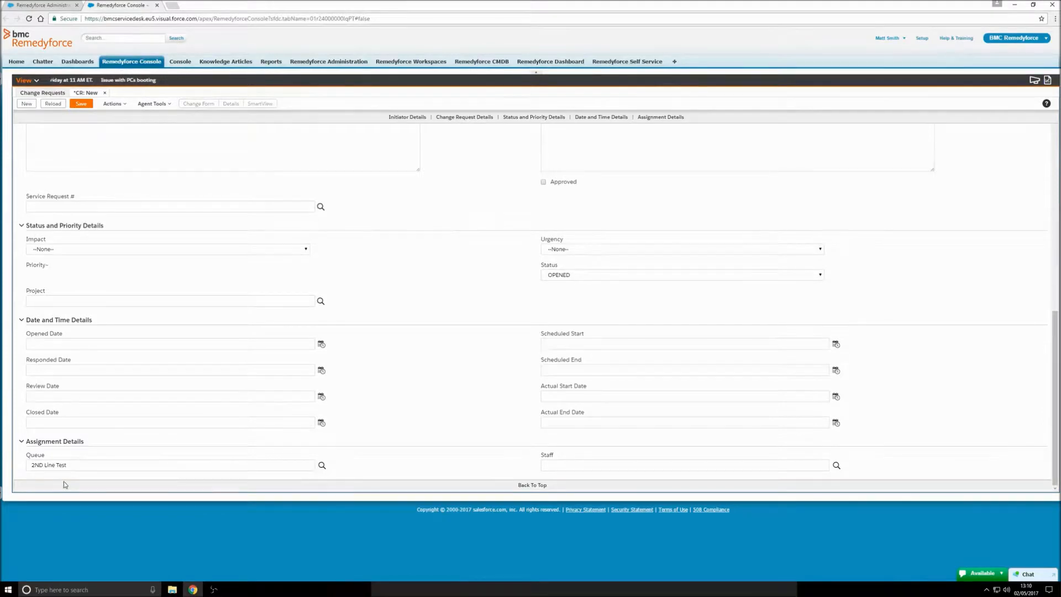
pyautogui.moveTo(1055, 329); pyautogui.dragTo(1054, 152)
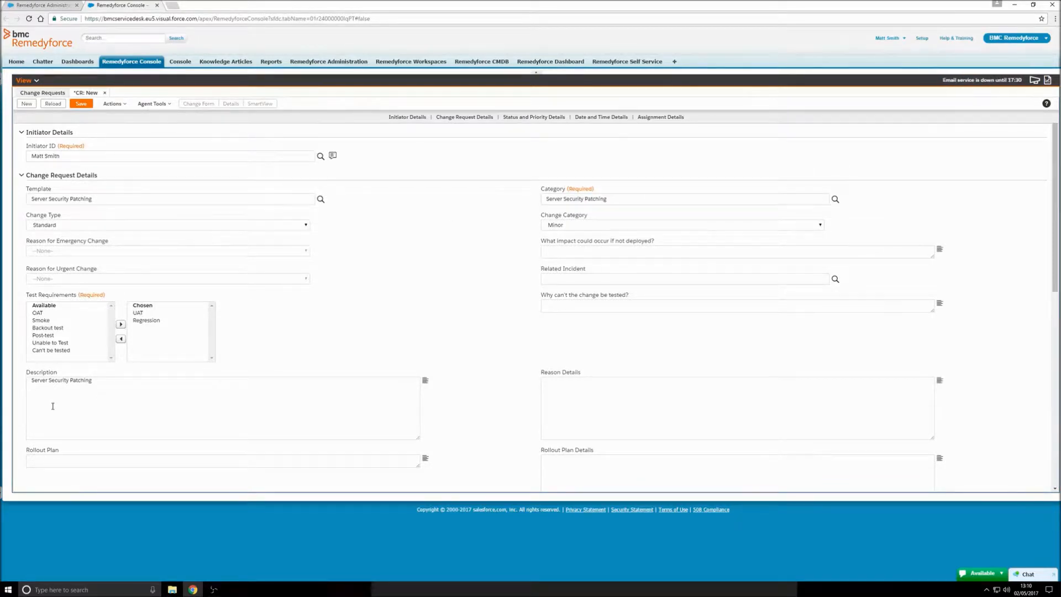
pyautogui.click(78, 106)
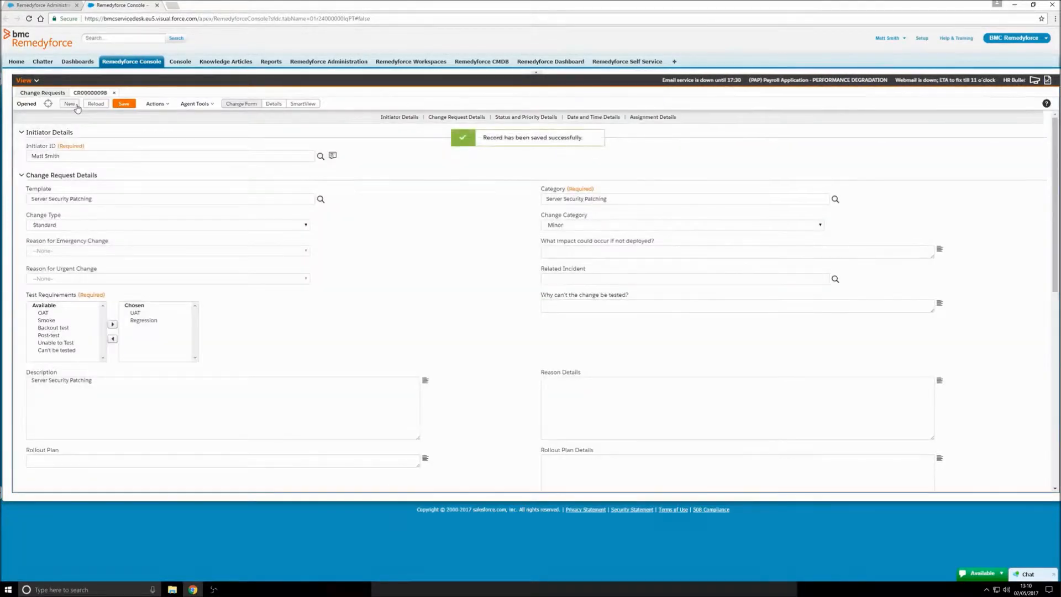
# Step: From CR00000098's details, open linked Step 1 task 00000335 in the Linked Tasks section
pyautogui.click(71, 104)
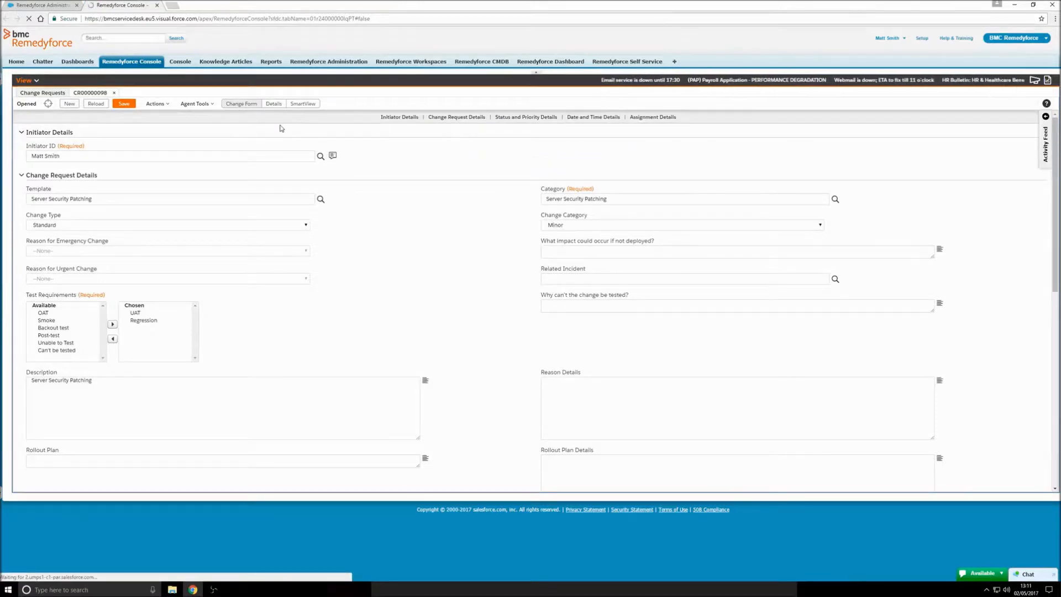
pyautogui.click(272, 108)
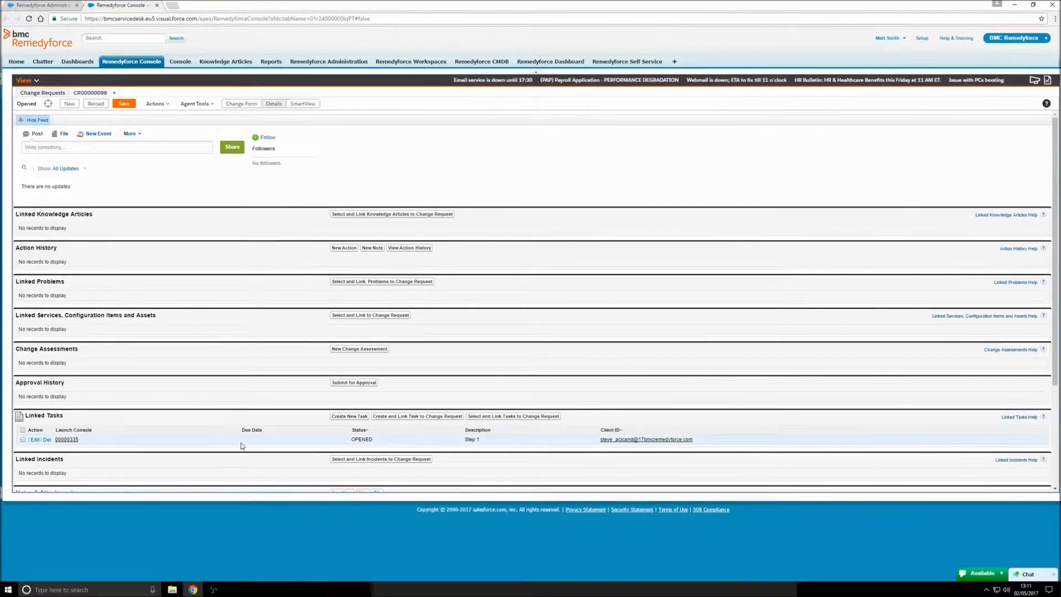
pyautogui.click(67, 440)
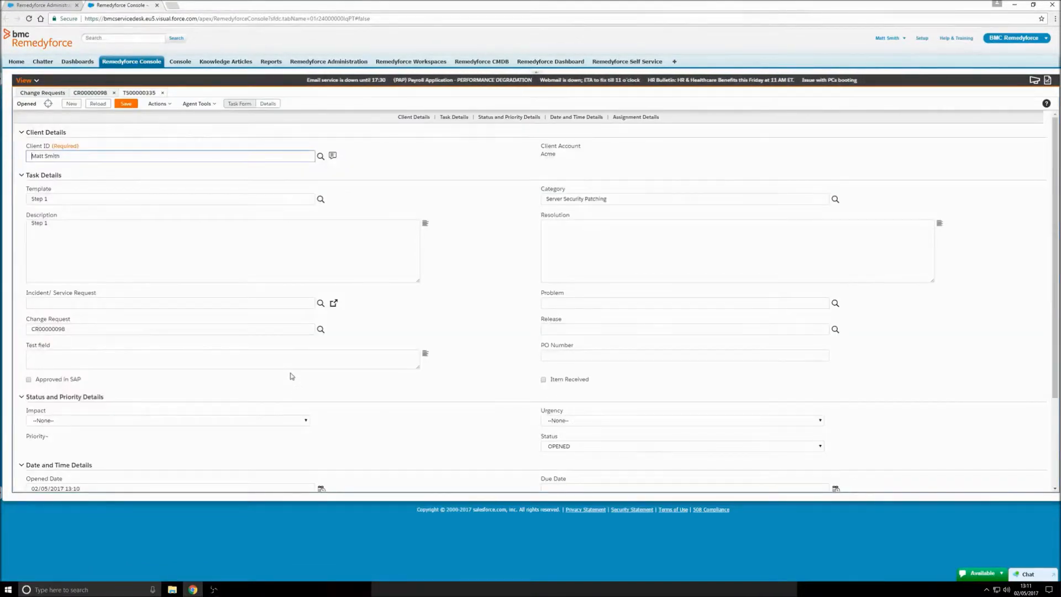
# Step: Save task TS00000335 with status CLOSED and return to CR00000098's linked records
pyautogui.click(572, 448)
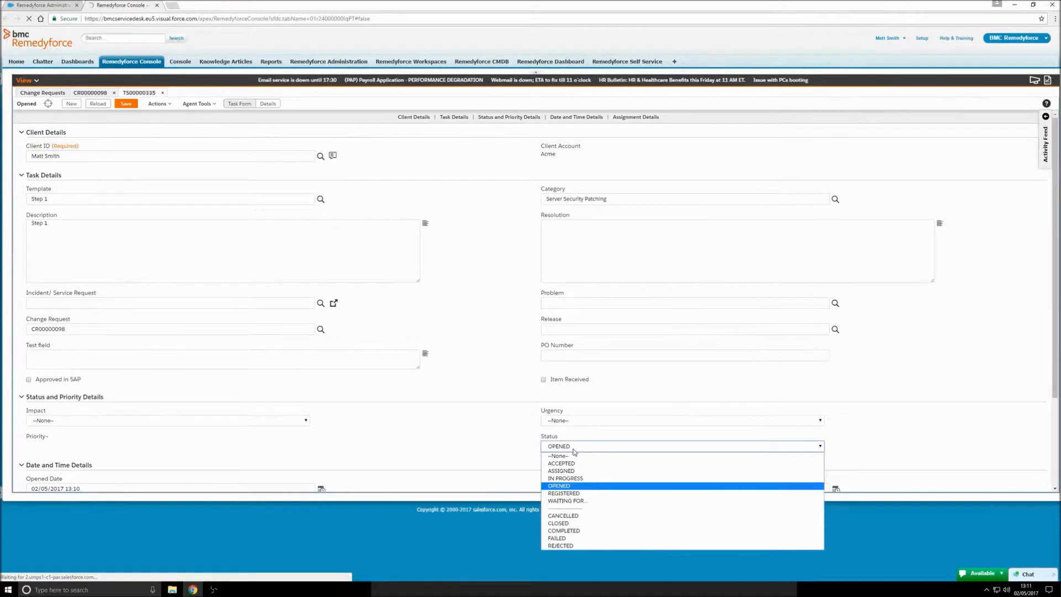
pyautogui.click(569, 523)
pyautogui.click(130, 107)
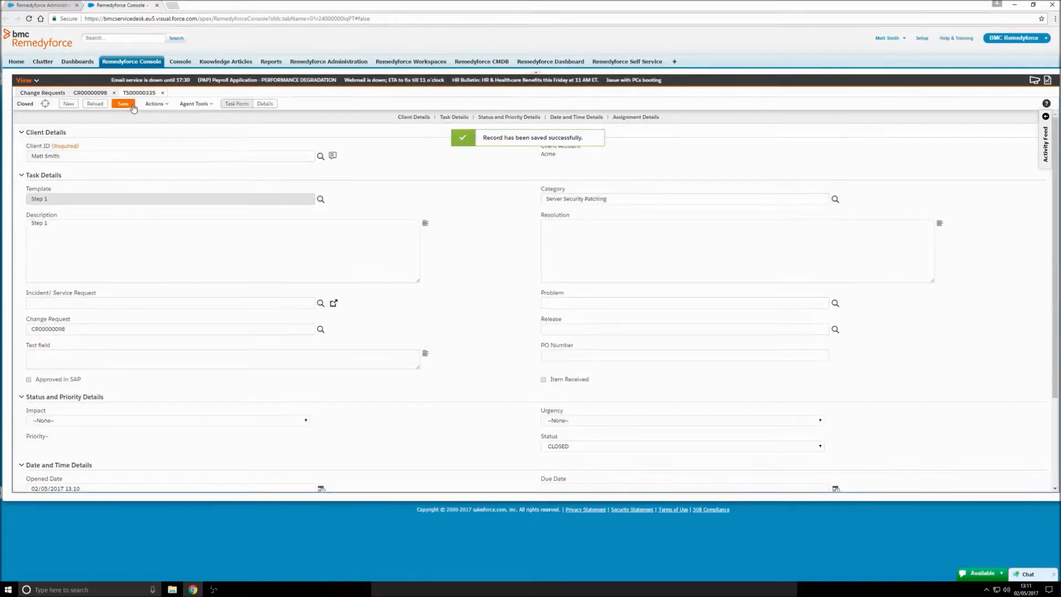
pyautogui.click(162, 93)
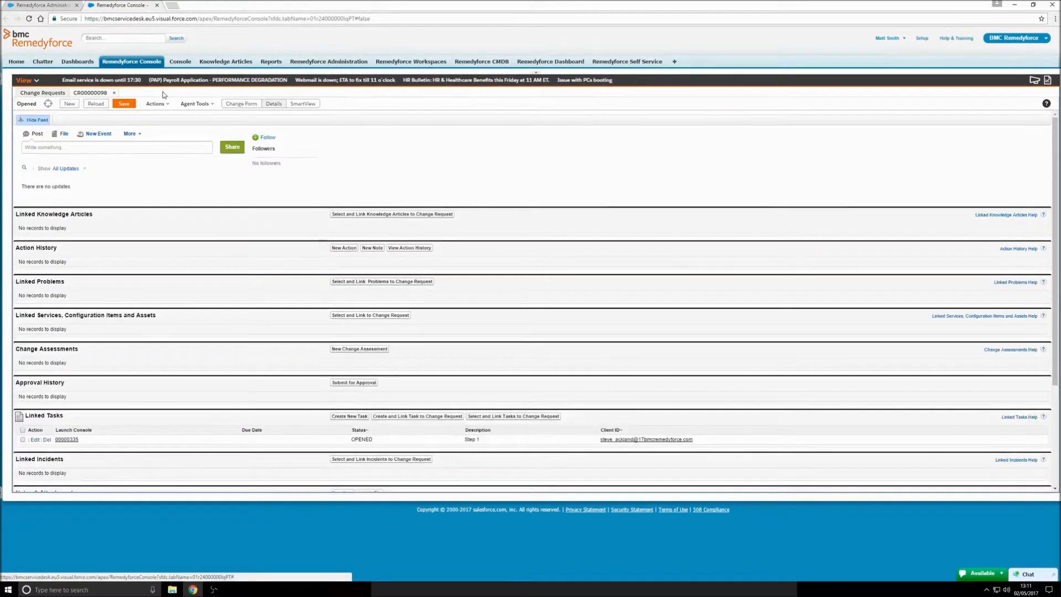
# Step: Reload CR00000098 so Step 2 task 00000336 shows OPENED, then return to the Change Form
pyautogui.click(98, 103)
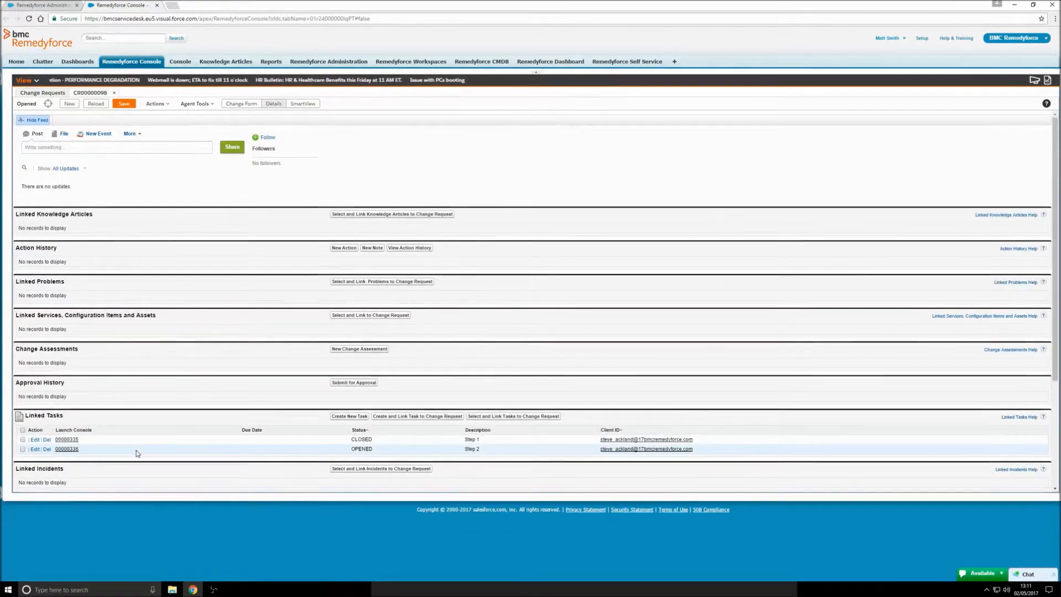
pyautogui.click(245, 105)
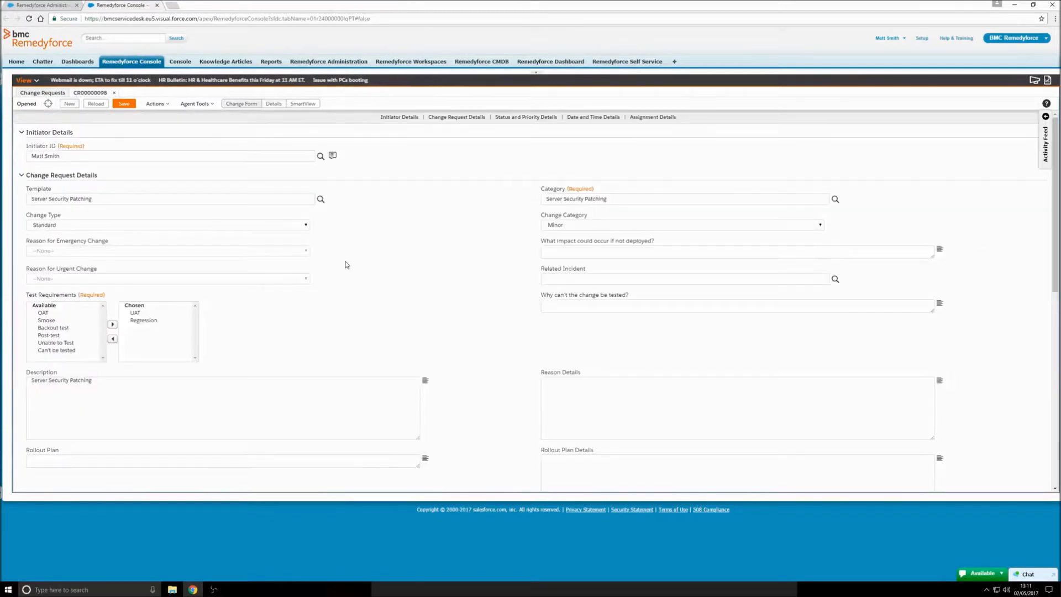